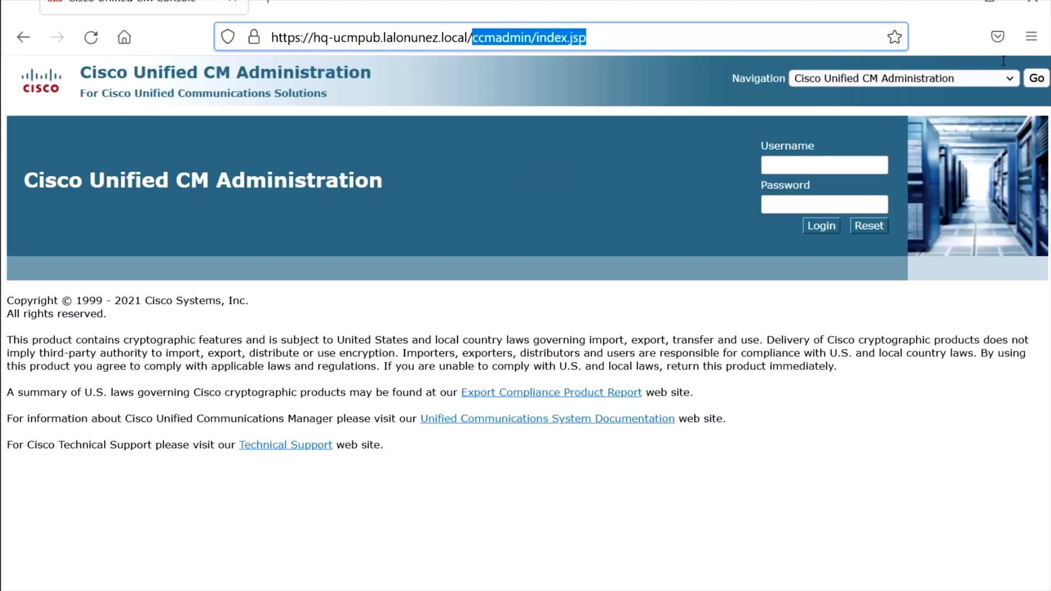
- Clear the ccmadmin/index.jsp path from the browser address bar
{"action": "key", "text": "BackSpace"}
- Load the /dna address and sign in with the saved administrator credentials
{"action": "type", "text": "dna"}
{"action": "key", "text": "Return"}
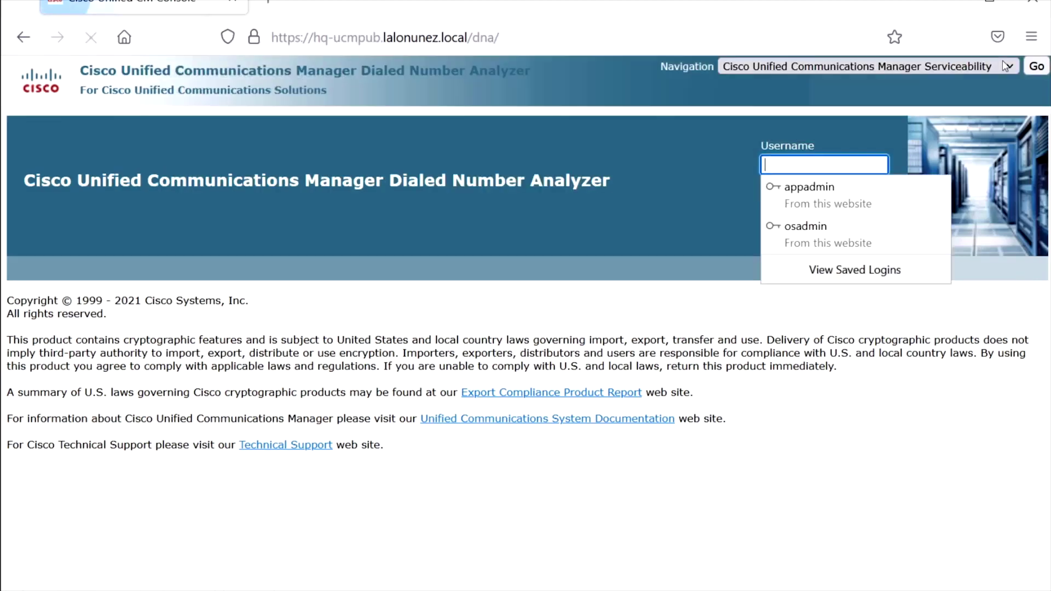
{"action": "left_click", "coordinate": [799, 186]}
{"action": "left_click", "coordinate": [821, 225]}
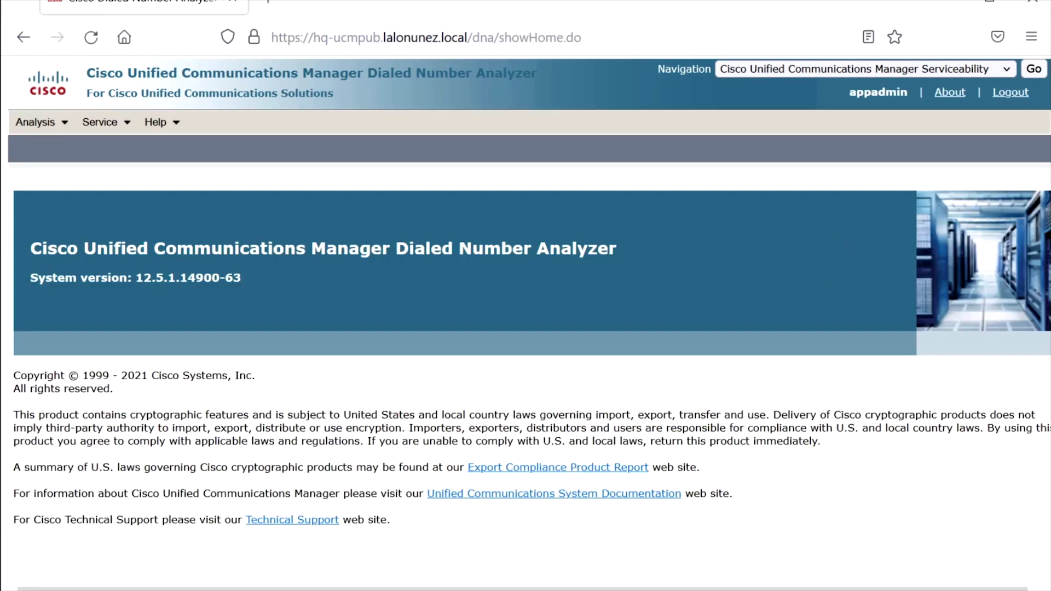
{"action": "mouse_move", "coordinate": [77, 128]}
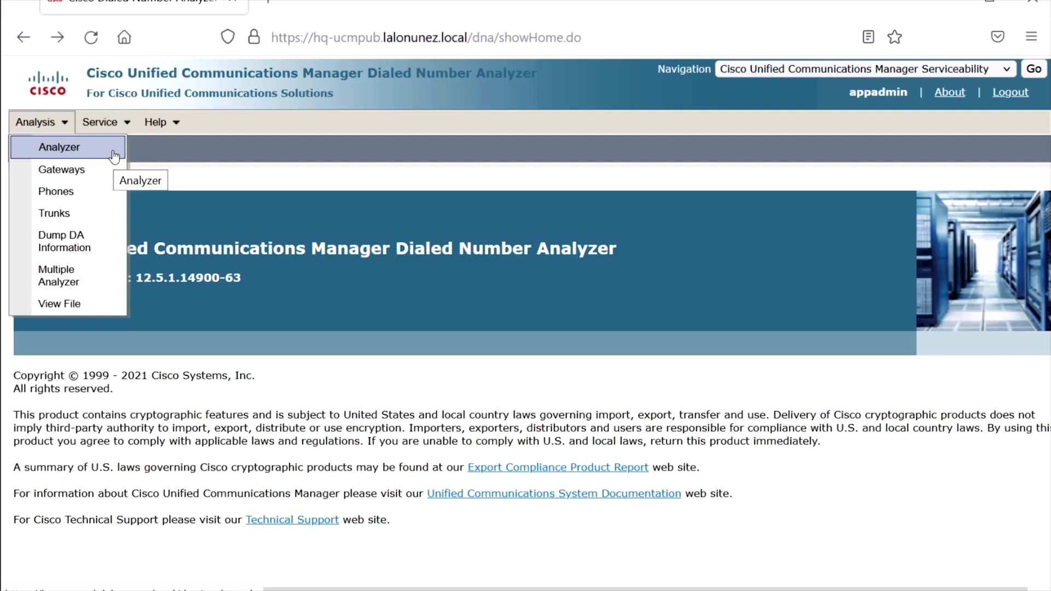
- Handwrite 'calling', 'called' and a circled 'CSS' on screen, then erase the notes
{"action": "mouse_move", "coordinate": [317, 366]}
{"action": "left_mouse_down"}
{"action": "mouse_move", "coordinate": [356, 364]}
{"action": "mouse_move", "coordinate": [393, 389]}
{"action": "left_mouse_up"}
{"action": "left_click_drag", "start_coordinate": [402, 348], "coordinate": [409, 379]}
{"action": "mouse_move", "coordinate": [421, 368]}
{"action": "left_mouse_down"}
{"action": "mouse_move", "coordinate": [460, 373]}
{"action": "mouse_move", "coordinate": [489, 359]}
{"action": "mouse_move", "coordinate": [540, 386]}
{"action": "mouse_move", "coordinate": [573, 387]}
{"action": "left_mouse_up"}
{"action": "left_click_drag", "start_coordinate": [523, 378], "coordinate": [544, 403]}
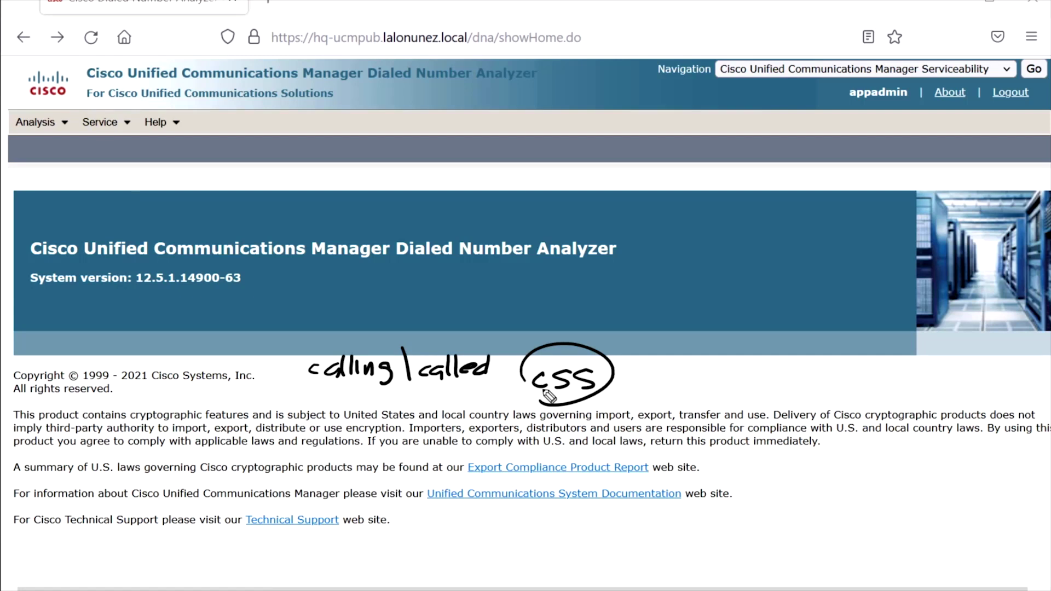
{"action": "key", "text": "e"}
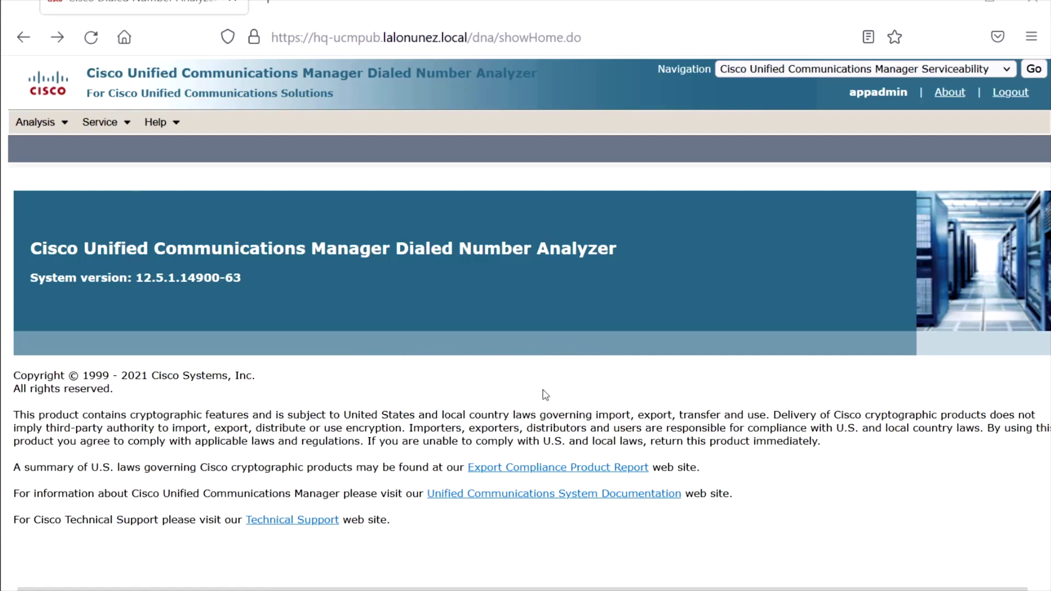
- With the analysis types menu open, sketch circled CSS linked to LINE, then clear it
{"action": "left_click", "coordinate": [36, 122]}
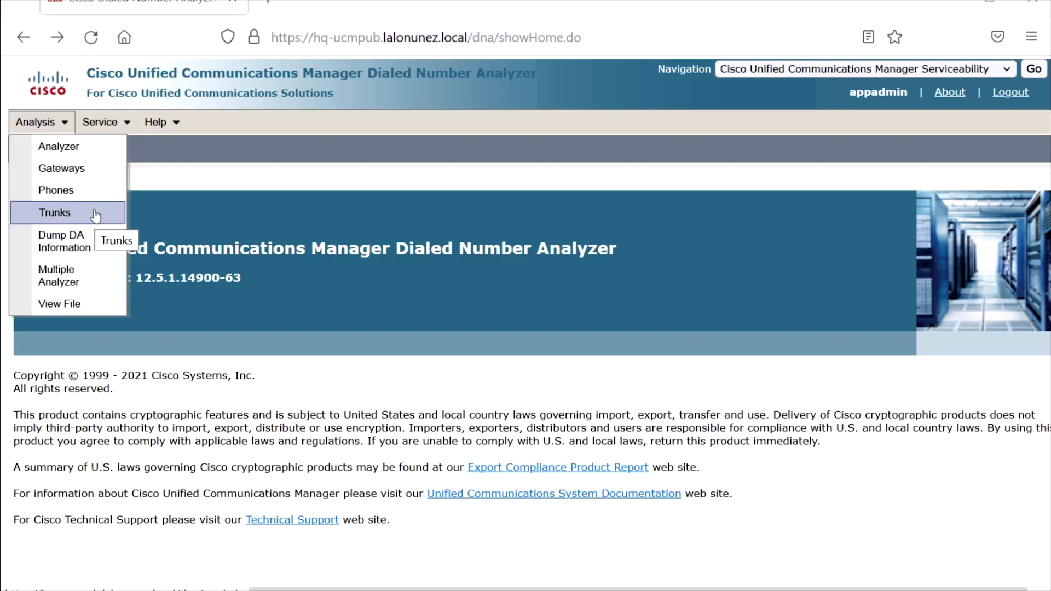
{"action": "mouse_move", "coordinate": [358, 371]}
{"action": "left_mouse_down"}
{"action": "mouse_move", "coordinate": [361, 390]}
{"action": "mouse_move", "coordinate": [391, 391]}
{"action": "left_mouse_up"}
{"action": "left_click_drag", "start_coordinate": [314, 388], "coordinate": [350, 419]}
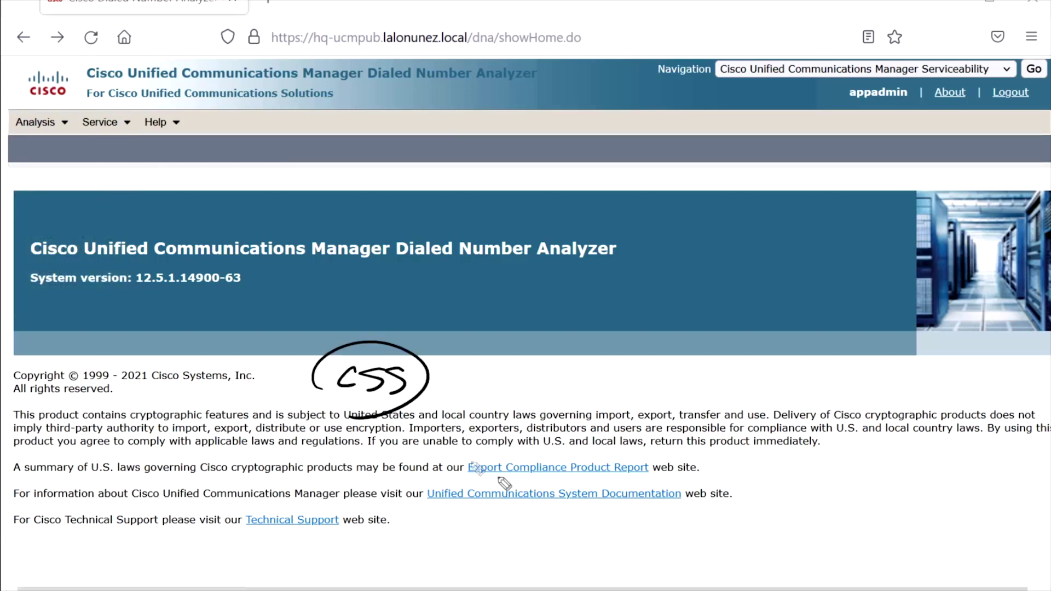
{"action": "mouse_move", "coordinate": [490, 376]}
{"action": "left_mouse_down"}
{"action": "mouse_move", "coordinate": [535, 389]}
{"action": "mouse_move", "coordinate": [530, 402]}
{"action": "mouse_move", "coordinate": [510, 399]}
{"action": "left_mouse_up"}
{"action": "left_click_drag", "start_coordinate": [609, 378], "coordinate": [617, 395]}
{"action": "mouse_move", "coordinate": [627, 381]}
{"action": "left_mouse_down"}
{"action": "mouse_move", "coordinate": [650, 377]}
{"action": "mouse_move", "coordinate": [676, 397]}
{"action": "left_mouse_up"}
{"action": "left_click_drag", "start_coordinate": [580, 379], "coordinate": [606, 422]}
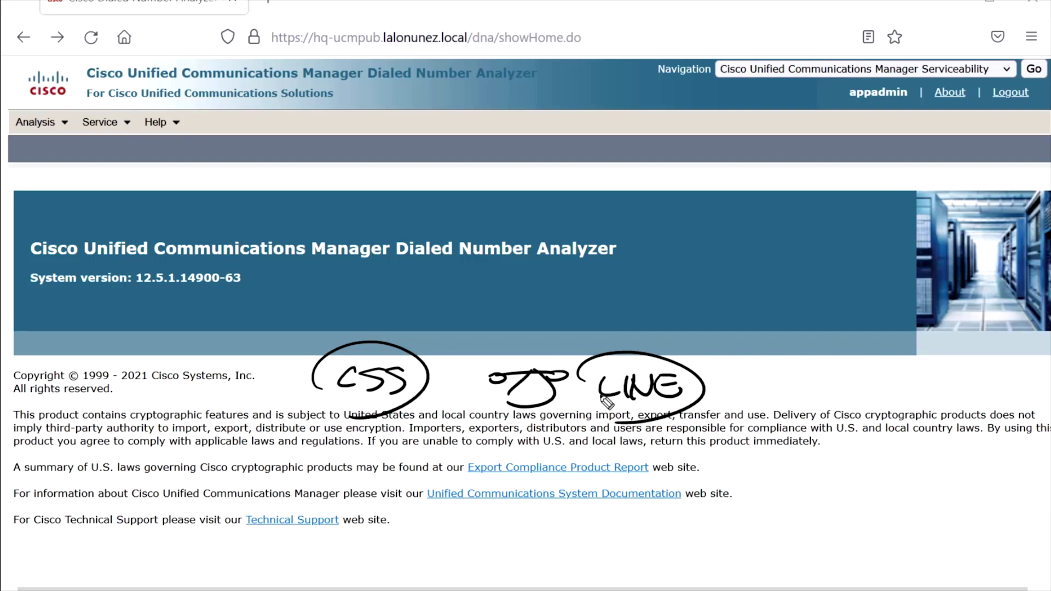
{"action": "key", "text": "Escape"}
- List the phones available for analysis through Analysis > Phones and Find
{"action": "left_click", "coordinate": [35, 121]}
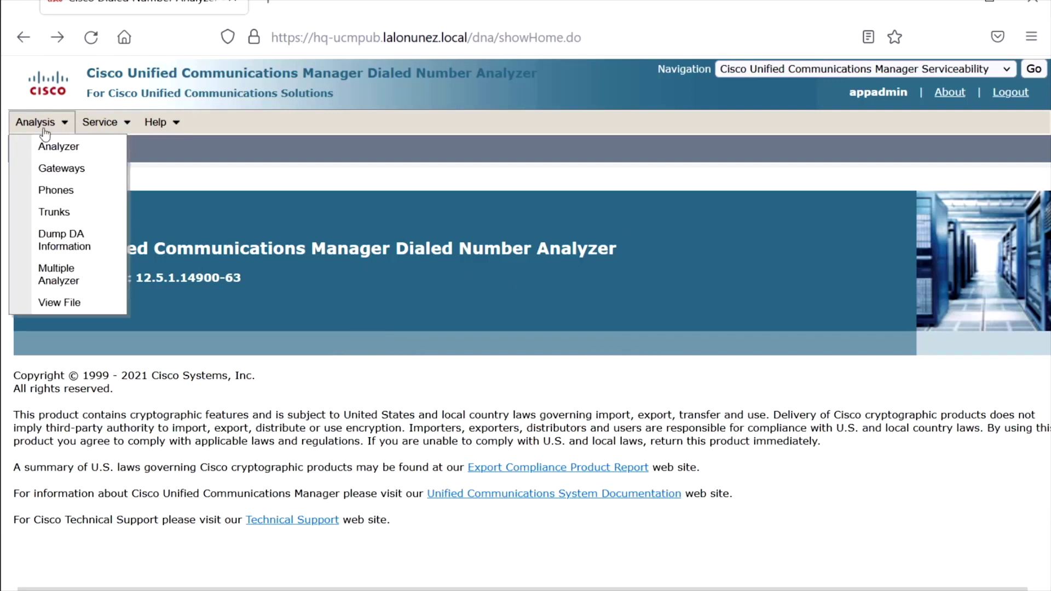
{"action": "left_click", "coordinate": [90, 190]}
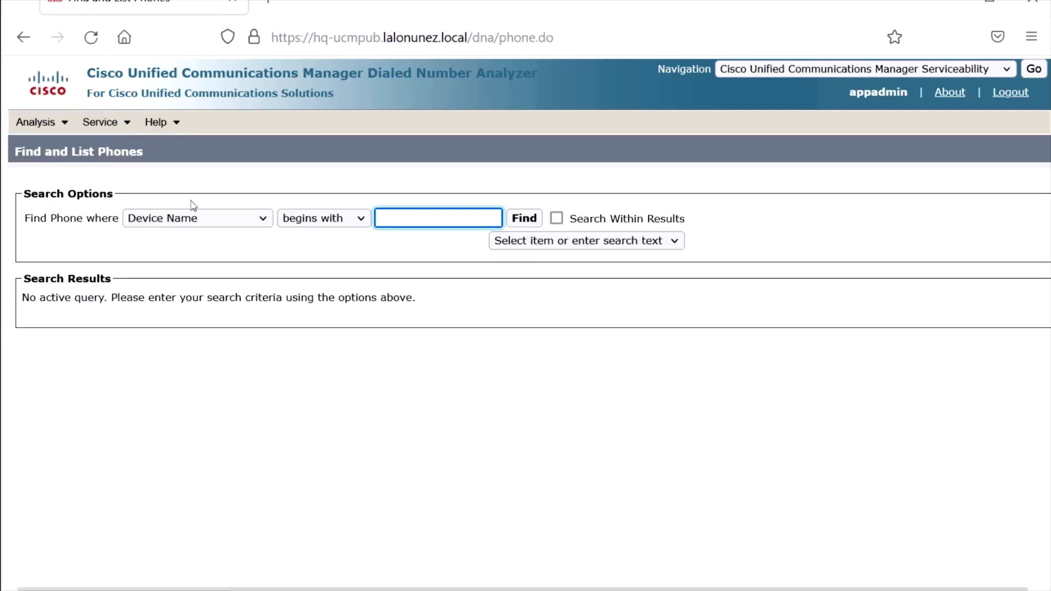
{"action": "left_click", "coordinate": [176, 219]}
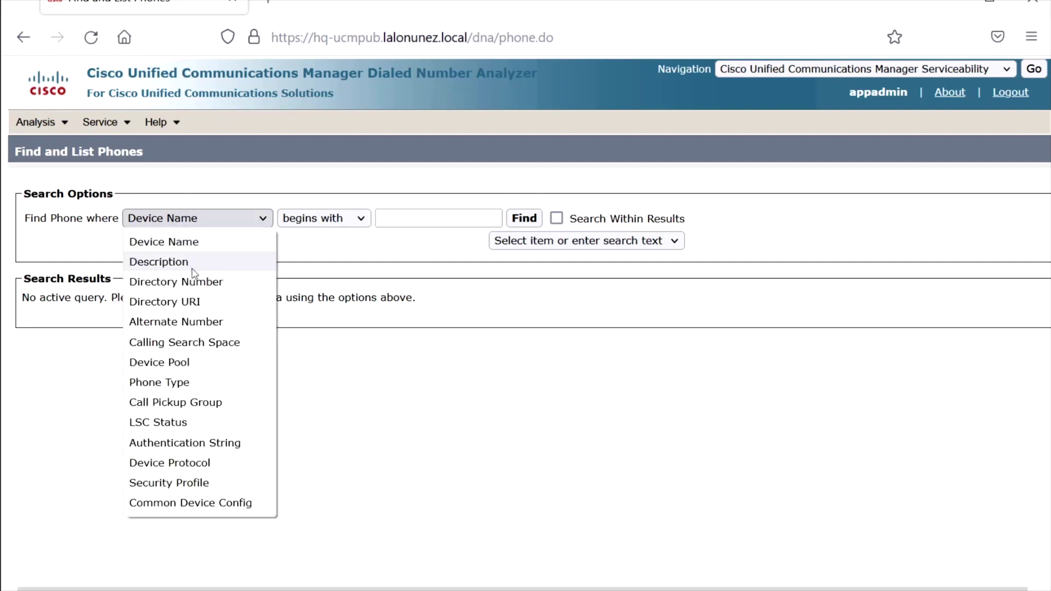
{"action": "left_click", "coordinate": [205, 283]}
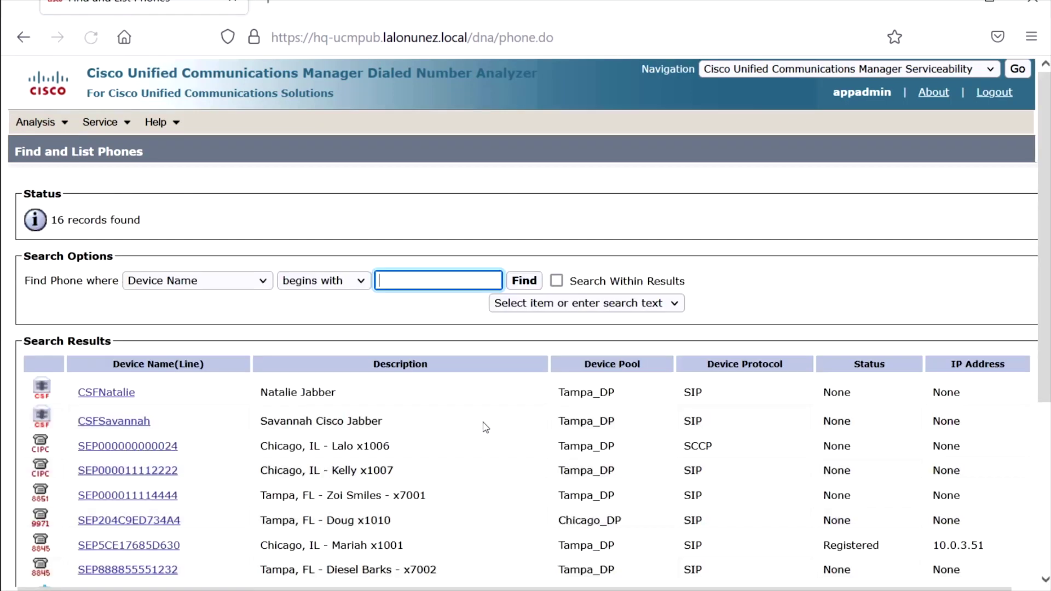
{"action": "scroll", "coordinate": [290, 449], "scroll_direction": "down", "scroll_amount": 3}
{"action": "scroll", "coordinate": [239, 421], "scroll_direction": "down", "scroll_amount": 3}
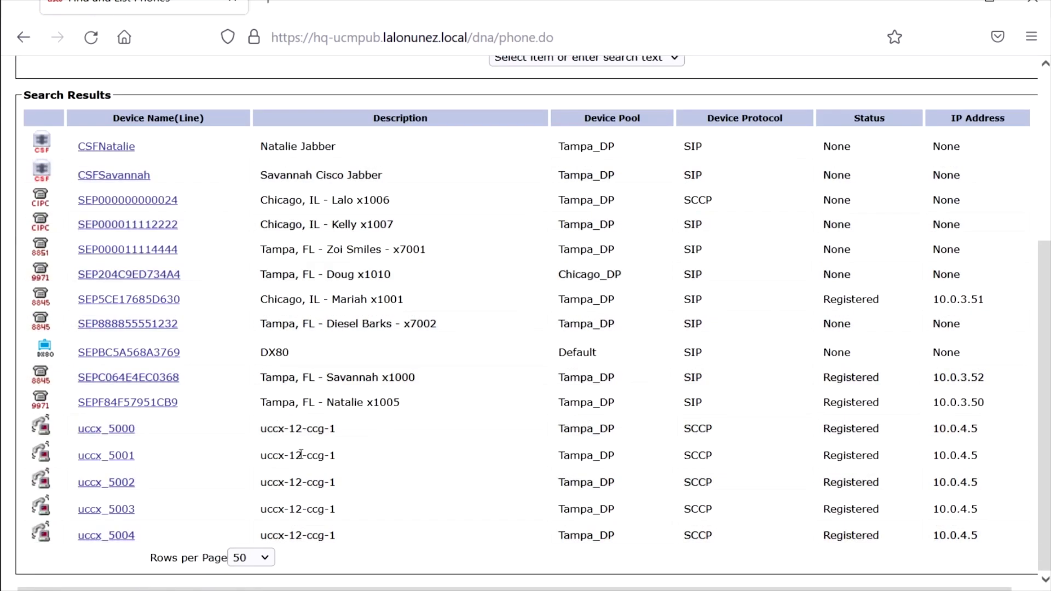
{"action": "left_click", "coordinate": [164, 379]}
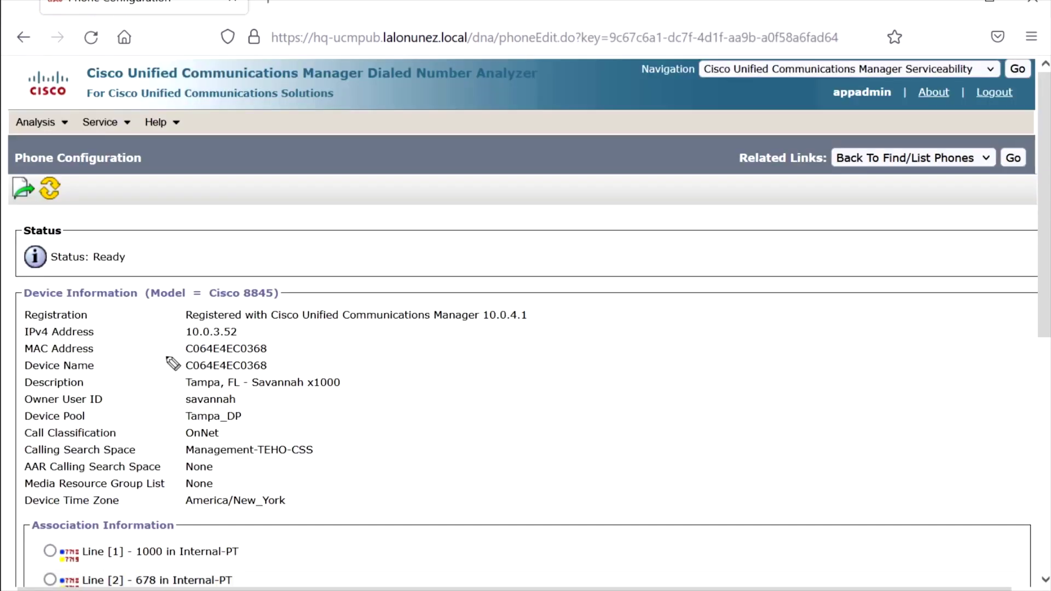
{"action": "mouse_move", "coordinate": [148, 344]}
{"action": "left_mouse_down"}
{"action": "mouse_move", "coordinate": [289, 564]}
{"action": "mouse_move", "coordinate": [202, 530]}
{"action": "left_mouse_up"}
{"action": "key", "text": "e"}
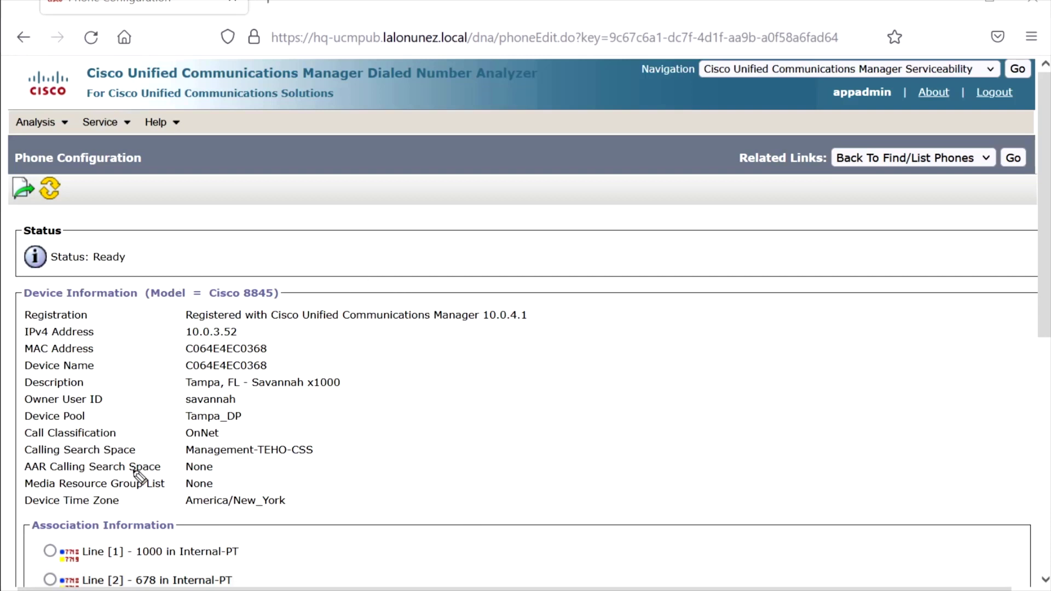
{"action": "scroll", "coordinate": [170, 486], "scroll_direction": "down", "scroll_amount": 3}
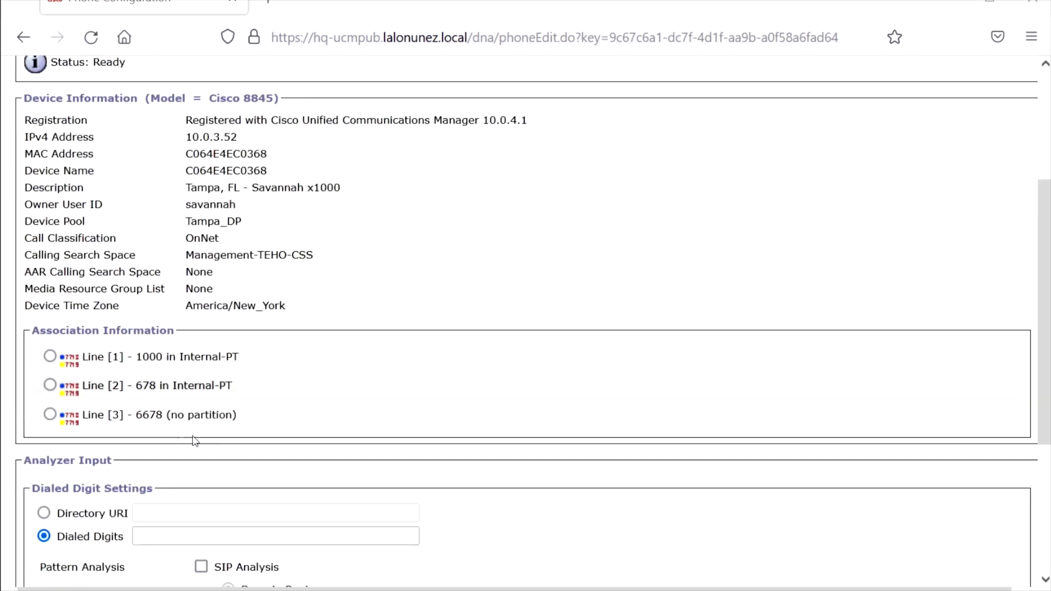
{"action": "left_click", "coordinate": [49, 357]}
{"action": "left_click_drag", "start_coordinate": [144, 509], "coordinate": [165, 501]}
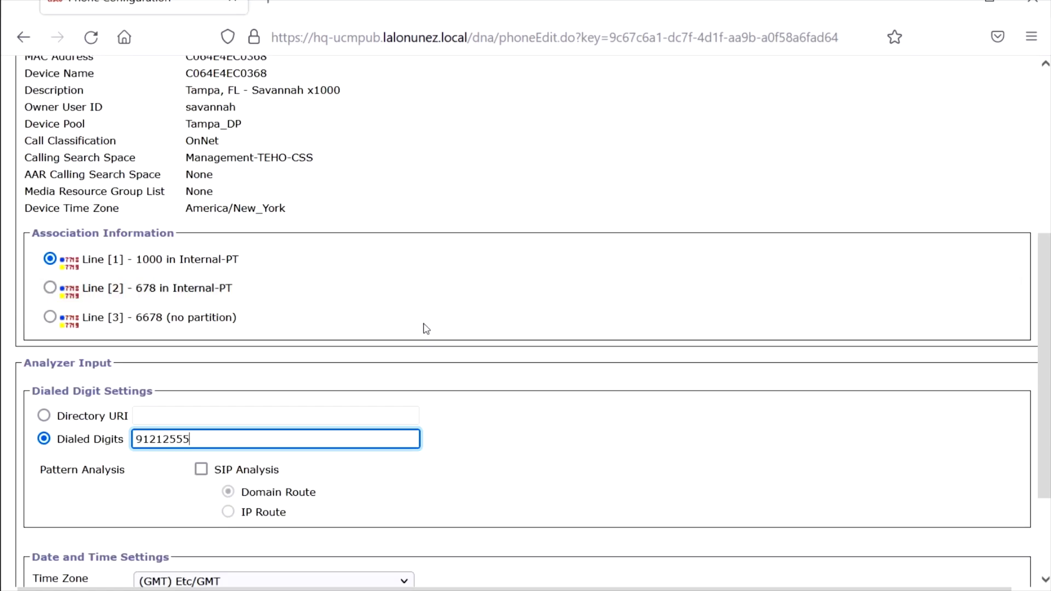
{"action": "scroll", "coordinate": [426, 328], "scroll_direction": "down", "scroll_amount": 2}
{"action": "mouse_move", "coordinate": [100, 482]}
{"action": "left_mouse_down"}
{"action": "mouse_move", "coordinate": [77, 515]}
{"action": "mouse_move", "coordinate": [82, 533]}
{"action": "left_mouse_up"}
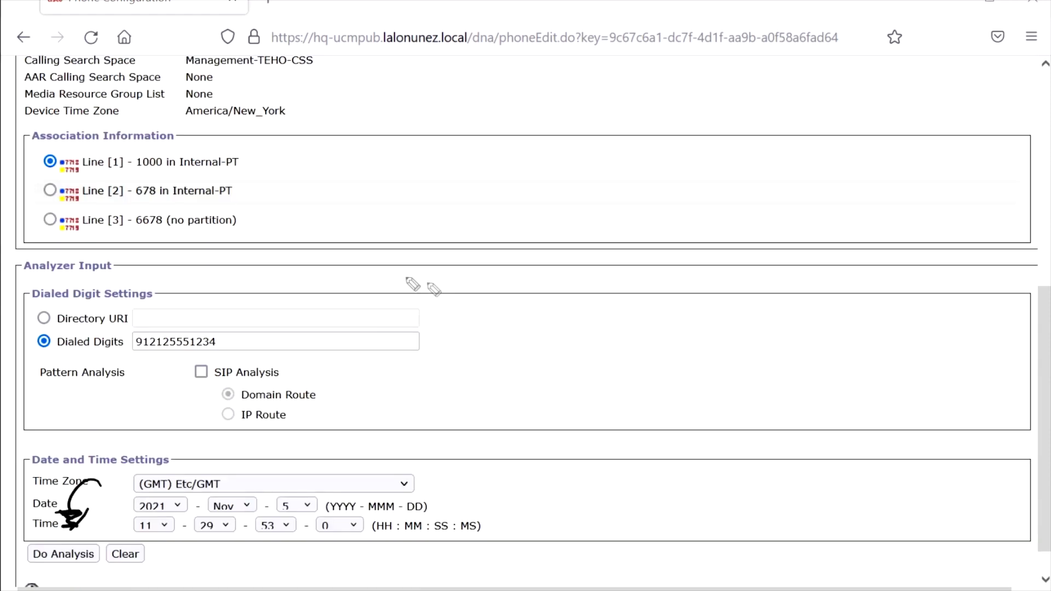
- Handwrite circled CSS, DEVICE and LINE beside the digit settings, then clear the ink
{"action": "left_click_drag", "start_coordinate": [484, 303], "coordinate": [484, 318]}
{"action": "mouse_move", "coordinate": [491, 301]}
{"action": "left_mouse_down"}
{"action": "mouse_move", "coordinate": [509, 304]}
{"action": "mouse_move", "coordinate": [496, 318]}
{"action": "left_mouse_up"}
{"action": "left_click_drag", "start_coordinate": [528, 298], "coordinate": [512, 319]}
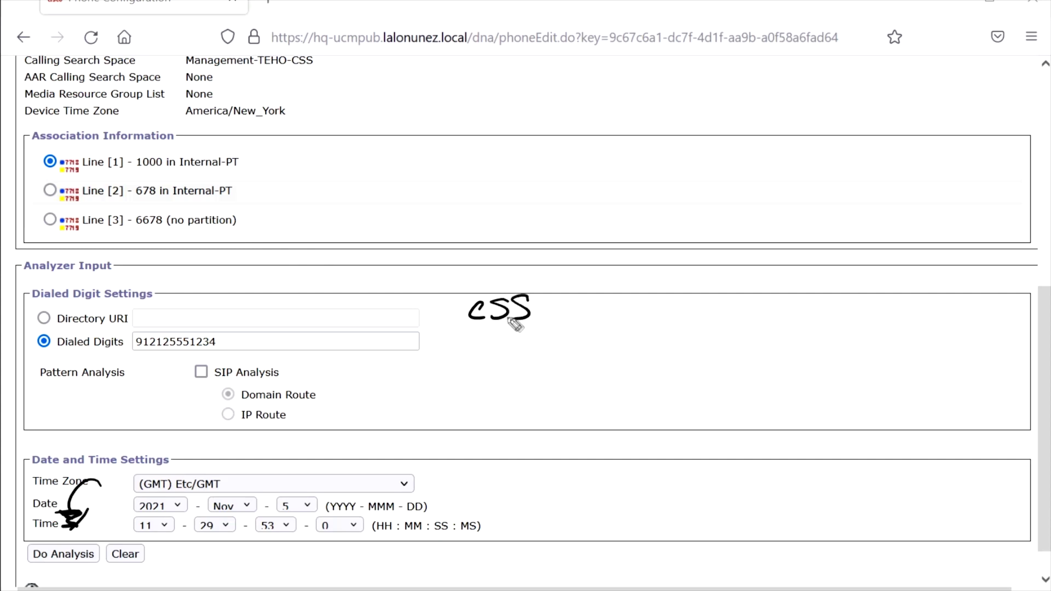
{"action": "left_click_drag", "start_coordinate": [446, 301], "coordinate": [472, 332]}
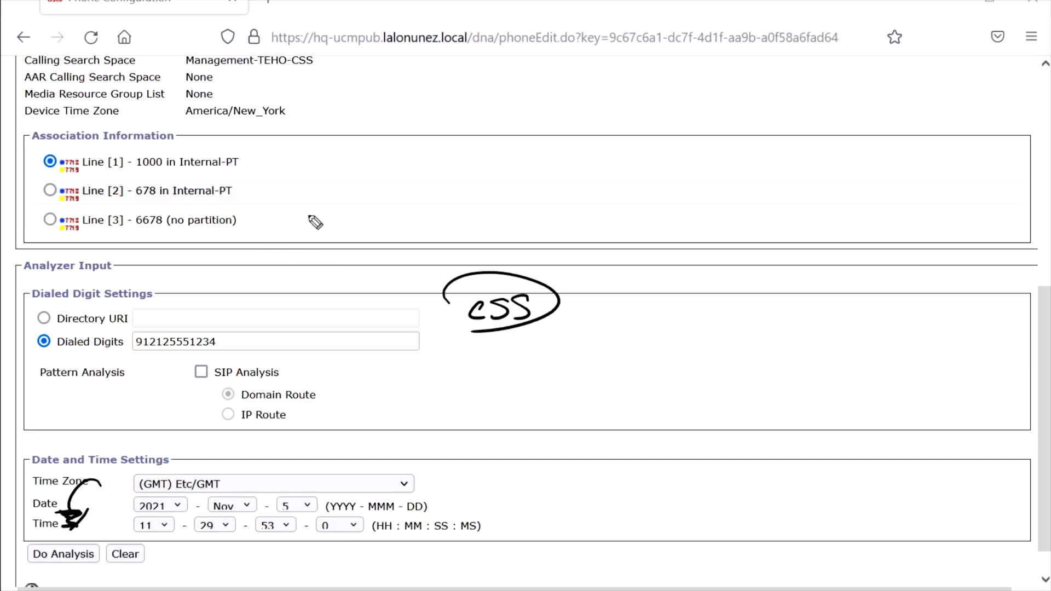
{"action": "mouse_move", "coordinate": [605, 280]}
{"action": "left_mouse_down"}
{"action": "mouse_move", "coordinate": [566, 292]}
{"action": "mouse_move", "coordinate": [634, 275]}
{"action": "mouse_move", "coordinate": [730, 283]}
{"action": "left_mouse_up"}
{"action": "left_click_drag", "start_coordinate": [623, 308], "coordinate": [706, 340]}
{"action": "key", "text": "Escape"}
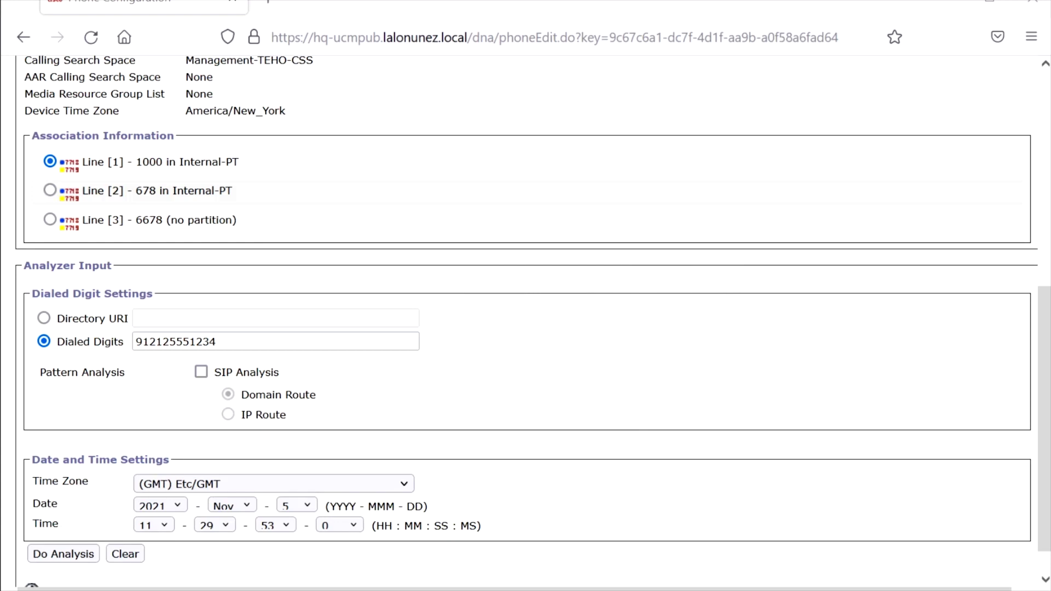
- Run the analysis and tick the Dialed Digits, Called Party Number and End Device results
{"action": "left_click", "coordinate": [63, 555]}
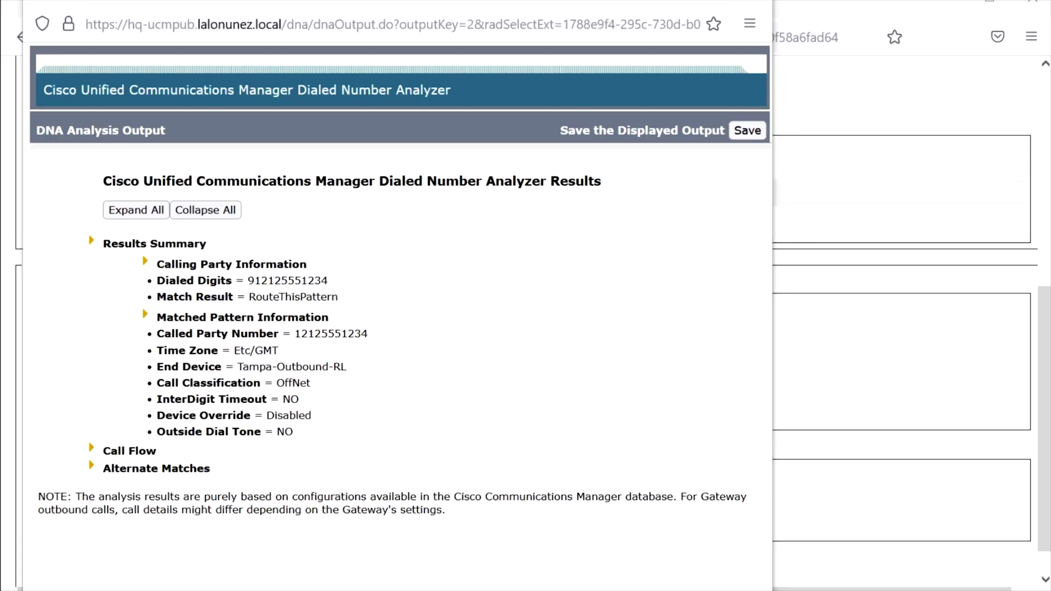
{"action": "mouse_move", "coordinate": [338, 273]}
{"action": "left_mouse_down"}
{"action": "mouse_move", "coordinate": [361, 266]}
{"action": "mouse_move", "coordinate": [364, 287]}
{"action": "left_mouse_up"}
{"action": "left_click_drag", "start_coordinate": [368, 331], "coordinate": [388, 324]}
{"action": "left_click_drag", "start_coordinate": [355, 369], "coordinate": [369, 360]}
{"action": "key", "text": "Escape"}
- Expand all results; mark calling party 1000, Management-TEHO-CSS and pattern 9.1[2-9]XX[2-9]XXXXXX
{"action": "left_click", "coordinate": [110, 203]}
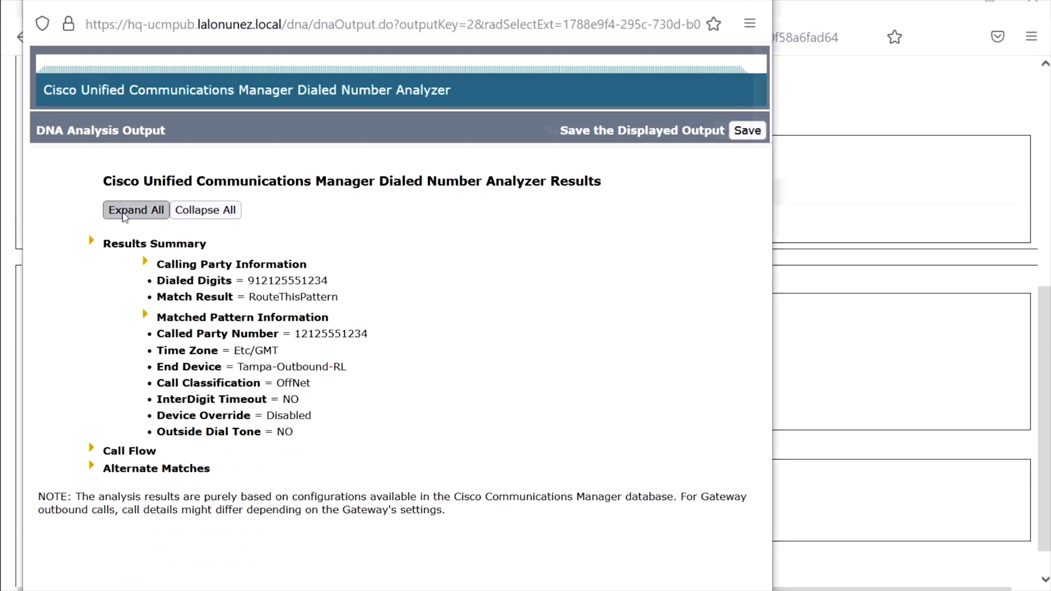
{"action": "key", "text": "ctrl+2"}
{"action": "mouse_move", "coordinate": [351, 275]}
{"action": "left_mouse_down"}
{"action": "mouse_move", "coordinate": [367, 269]}
{"action": "mouse_move", "coordinate": [372, 285]}
{"action": "left_mouse_up"}
{"action": "left_click_drag", "start_coordinate": [425, 322], "coordinate": [324, 324]}
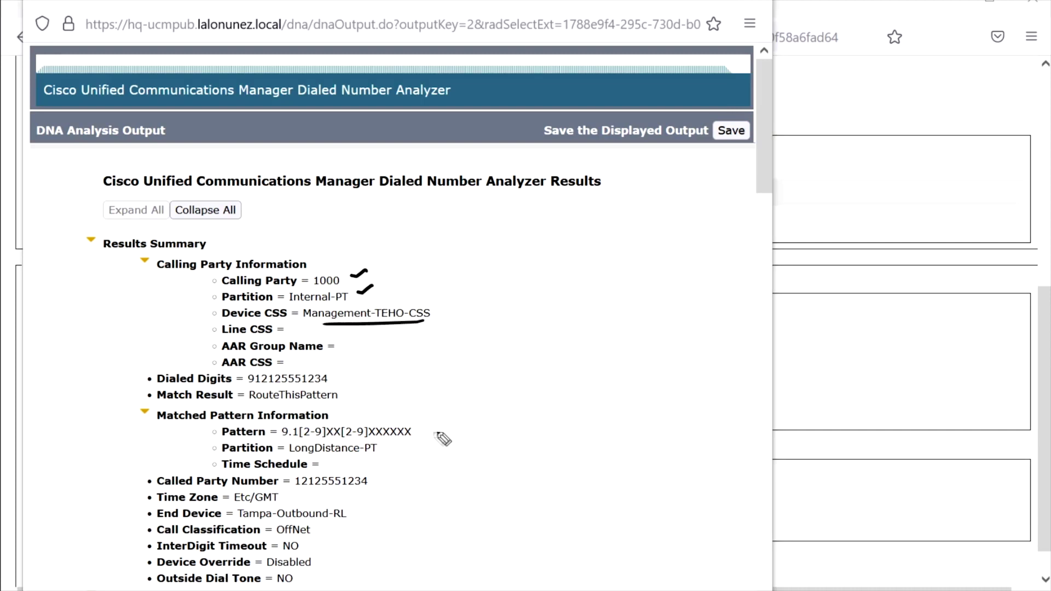
{"action": "mouse_move", "coordinate": [492, 429]}
{"action": "left_mouse_down"}
{"action": "mouse_move", "coordinate": [438, 427]}
{"action": "mouse_move", "coordinate": [445, 441]}
{"action": "mouse_move", "coordinate": [428, 433]}
{"action": "mouse_move", "coordinate": [414, 452]}
{"action": "mouse_move", "coordinate": [393, 456]}
{"action": "left_mouse_up"}
{"action": "key", "text": "Escape"}
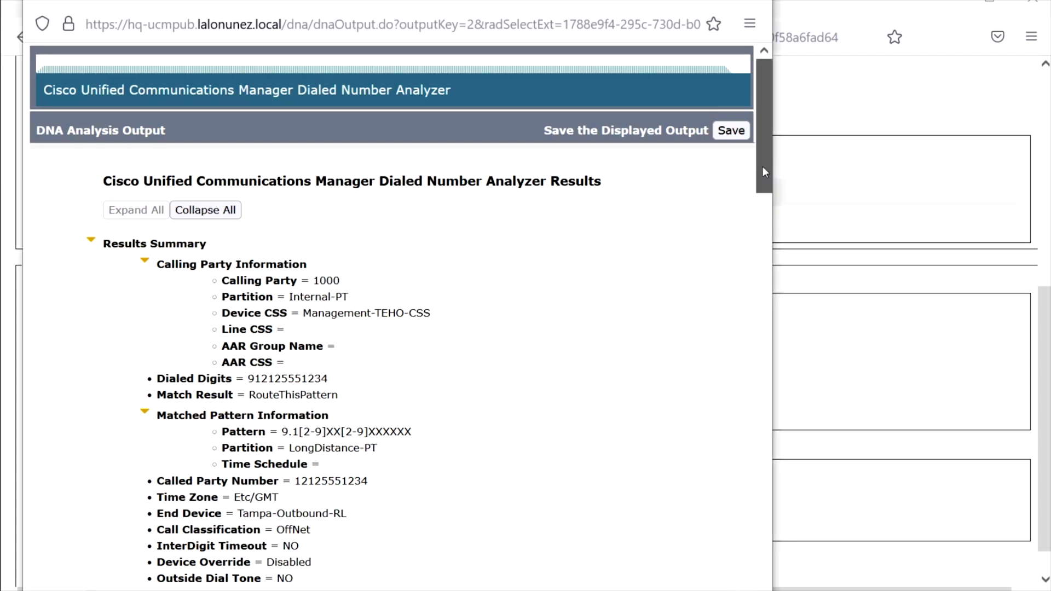
- Annotate the Call Flow's Positional Match List, Forced Authorization and Client Matter Code settings
{"action": "left_click_drag", "start_coordinate": [763, 166], "coordinate": [768, 295]}
{"action": "left_click_drag", "start_coordinate": [170, 158], "coordinate": [134, 174]}
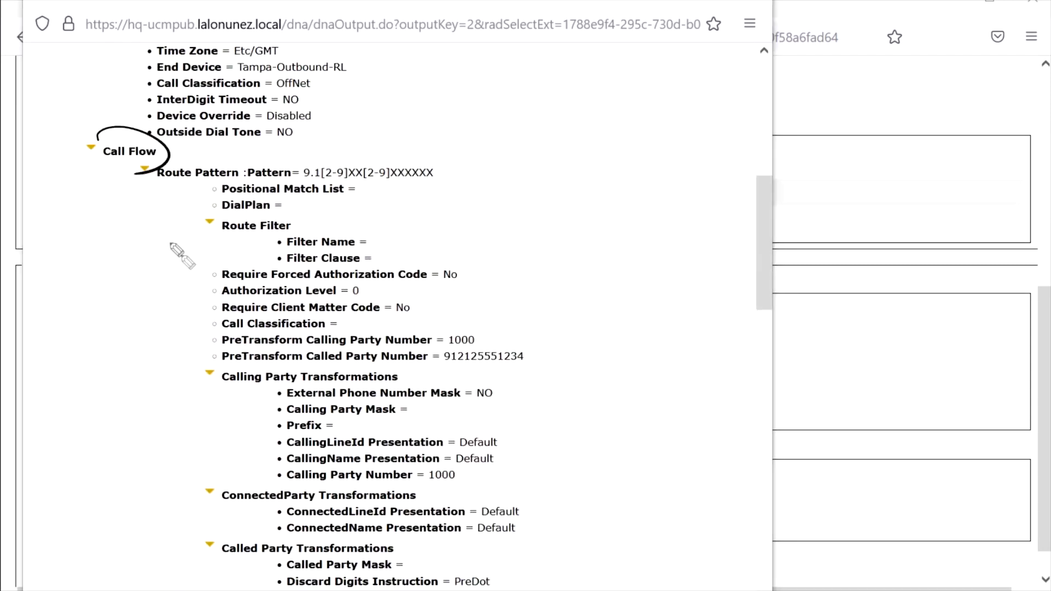
{"action": "left_click_drag", "start_coordinate": [442, 192], "coordinate": [336, 190]}
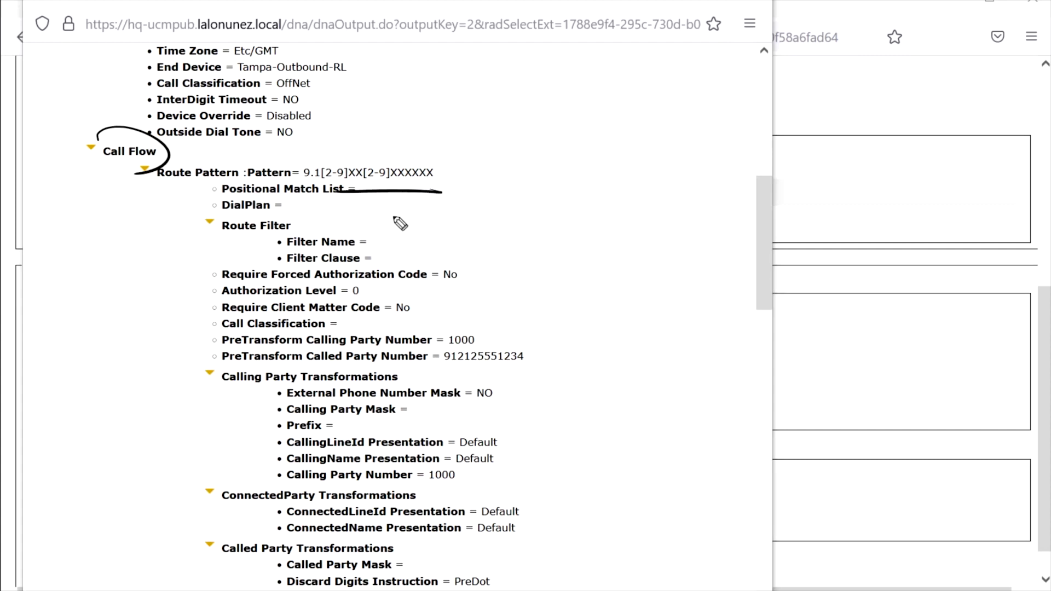
{"action": "left_click_drag", "start_coordinate": [196, 274], "coordinate": [214, 265]}
{"action": "left_click_drag", "start_coordinate": [193, 307], "coordinate": [211, 299]}
{"action": "mouse_move", "coordinate": [206, 330]}
{"action": "left_mouse_down"}
{"action": "mouse_move", "coordinate": [201, 357]}
{"action": "mouse_move", "coordinate": [477, 323]}
{"action": "mouse_move", "coordinate": [432, 378]}
{"action": "mouse_move", "coordinate": [198, 377]}
{"action": "left_mouse_up"}
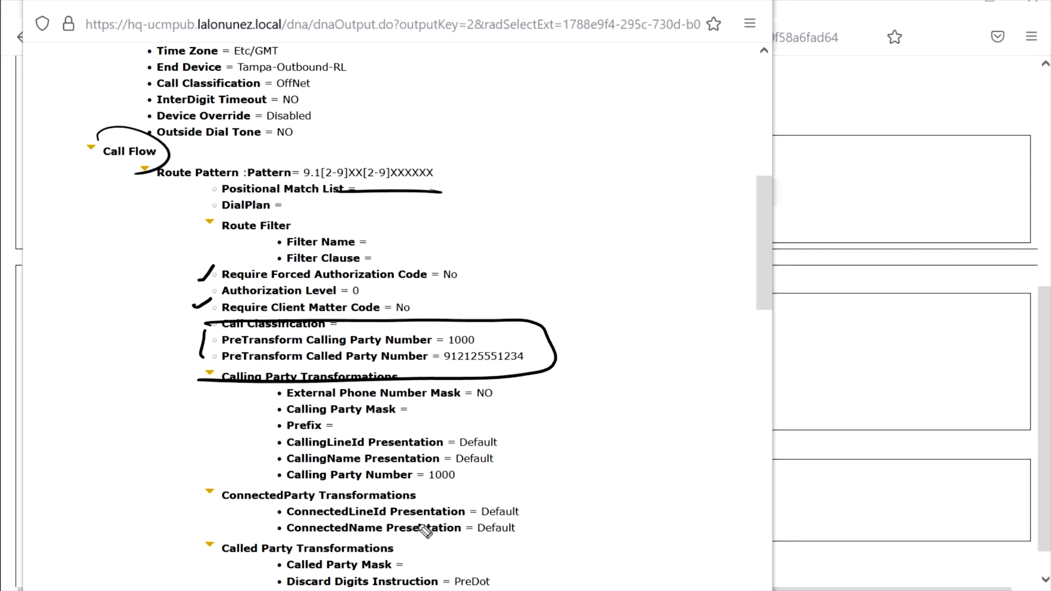
{"action": "scroll", "coordinate": [426, 531], "scroll_direction": "down", "scroll_amount": 5}
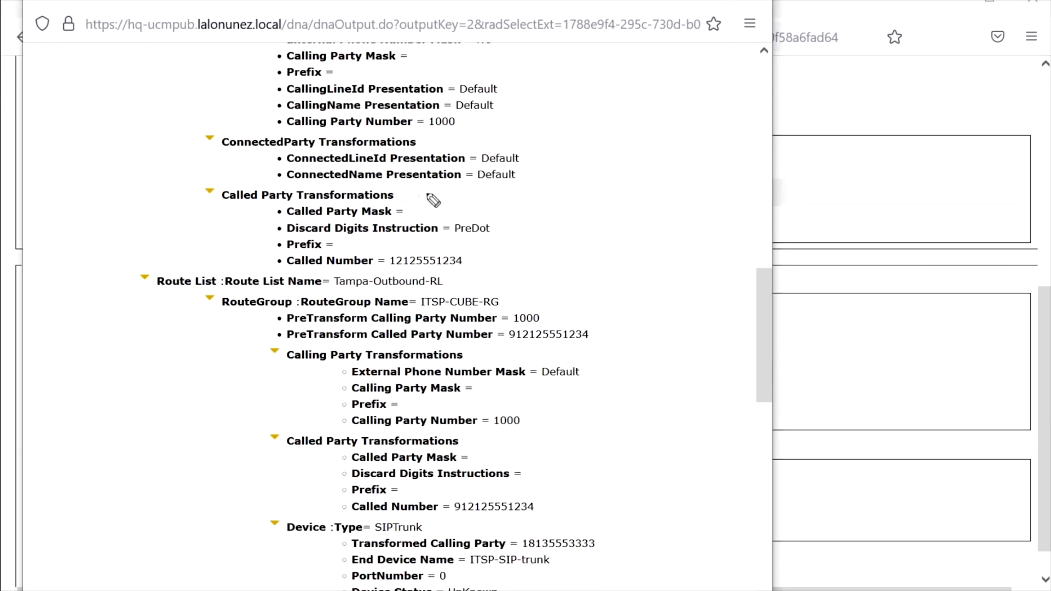
{"action": "mouse_move", "coordinate": [460, 193]}
{"action": "left_mouse_down"}
{"action": "mouse_move", "coordinate": [407, 193]}
{"action": "mouse_move", "coordinate": [500, 225]}
{"action": "mouse_move", "coordinate": [452, 242]}
{"action": "left_mouse_up"}
{"action": "mouse_move", "coordinate": [512, 221]}
{"action": "left_mouse_down"}
{"action": "mouse_move", "coordinate": [495, 271]}
{"action": "mouse_move", "coordinate": [485, 265]}
{"action": "left_mouse_up"}
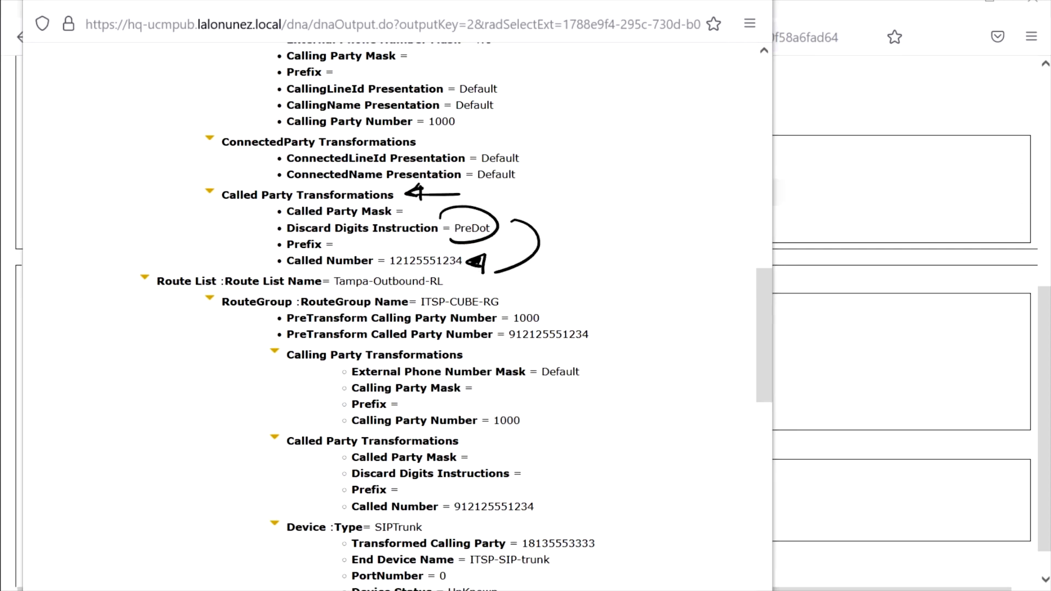
{"action": "mouse_move", "coordinate": [422, 295]}
{"action": "left_mouse_down"}
{"action": "mouse_move", "coordinate": [515, 306]}
{"action": "mouse_move", "coordinate": [450, 329]}
{"action": "mouse_move", "coordinate": [556, 525]}
{"action": "mouse_move", "coordinate": [575, 531]}
{"action": "left_mouse_up"}
{"action": "mouse_move", "coordinate": [468, 567]}
{"action": "left_mouse_down"}
{"action": "mouse_move", "coordinate": [462, 549]}
{"action": "mouse_move", "coordinate": [450, 570]}
{"action": "left_mouse_up"}
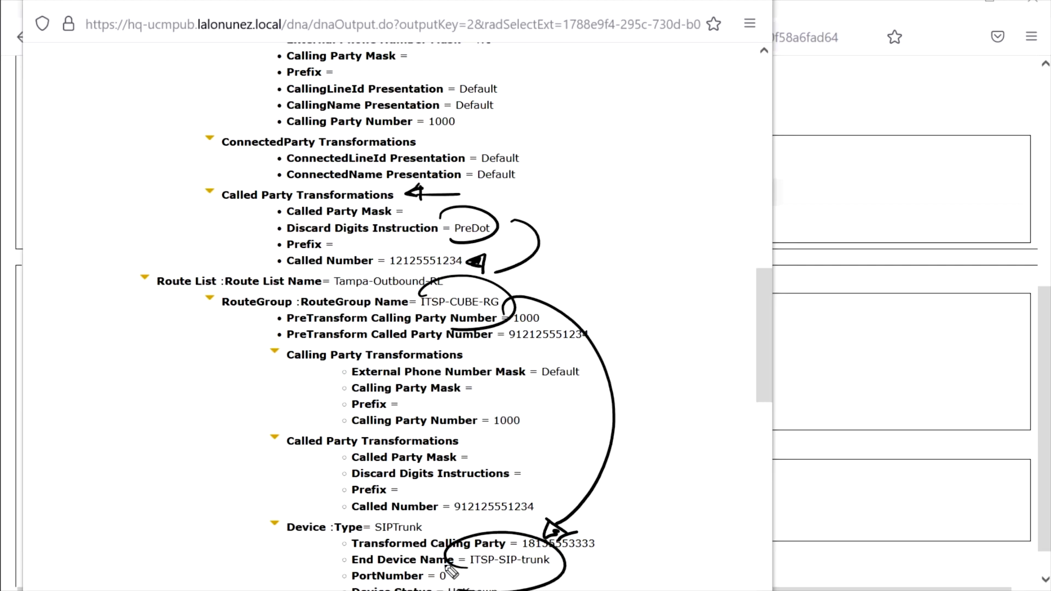
{"action": "key", "text": "Escape"}
{"action": "scroll", "coordinate": [711, 383], "scroll_direction": "down", "scroll_amount": 7}
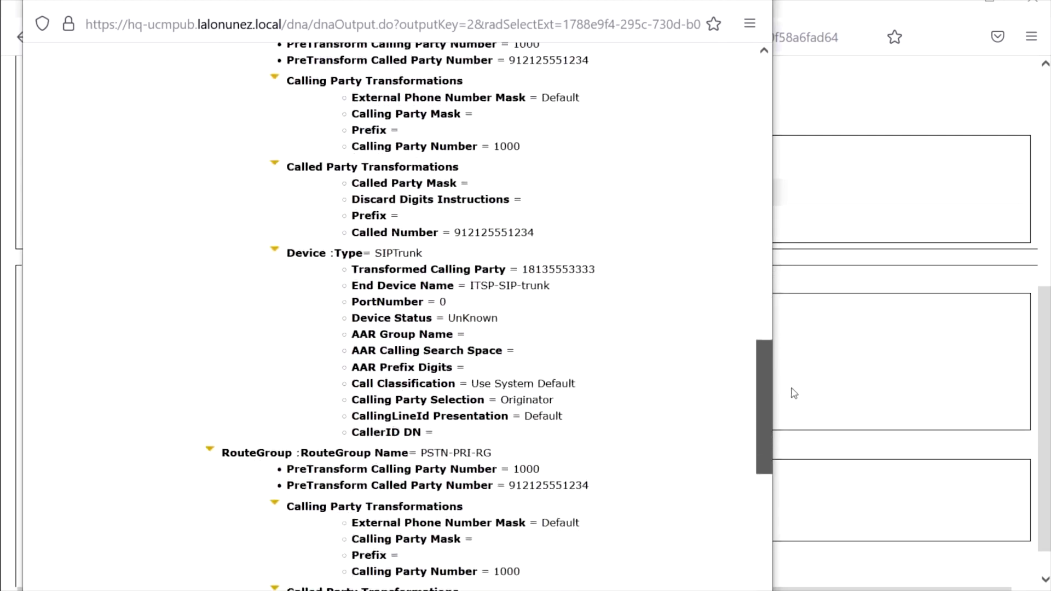
{"action": "scroll", "coordinate": [804, 425], "scroll_direction": "down", "scroll_amount": 5}
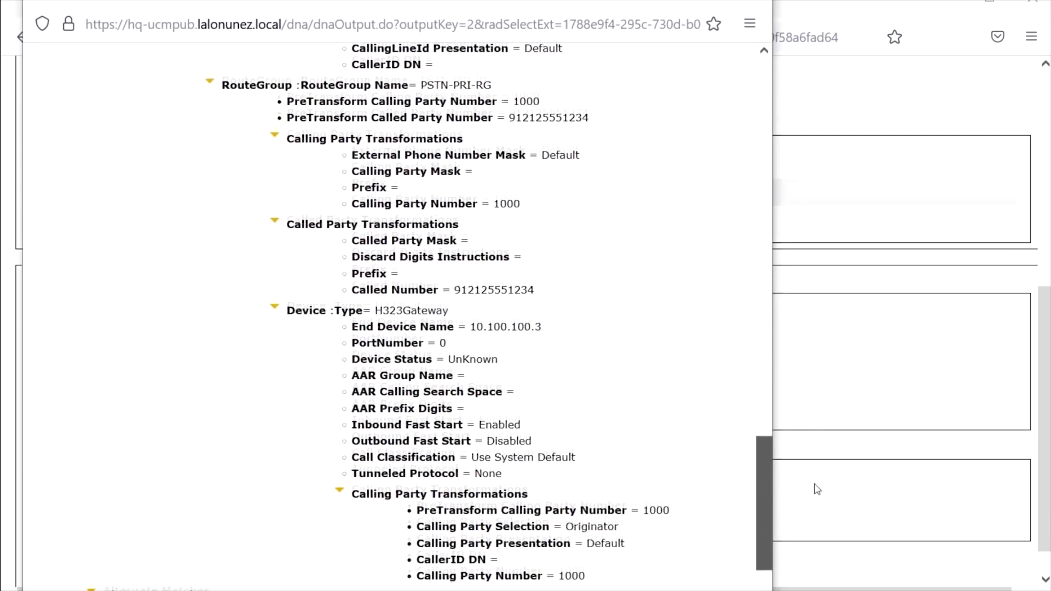
{"action": "left_click", "coordinate": [818, 515]}
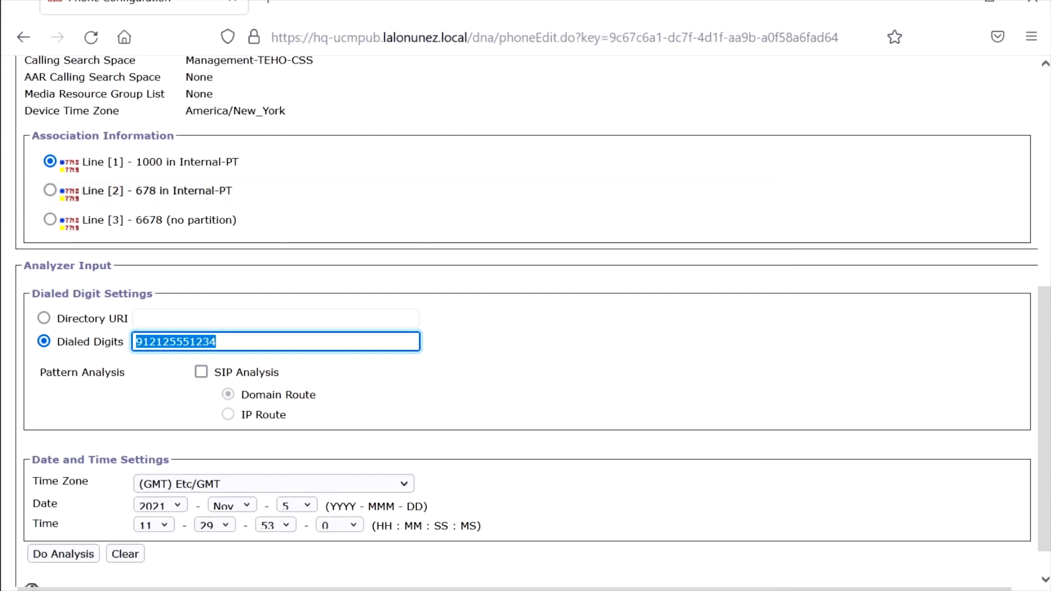
- Analyze dialed digits 1001 and mark its Internal-PT match under Management-TEHO-CSS
{"action": "type", "text": "10"}
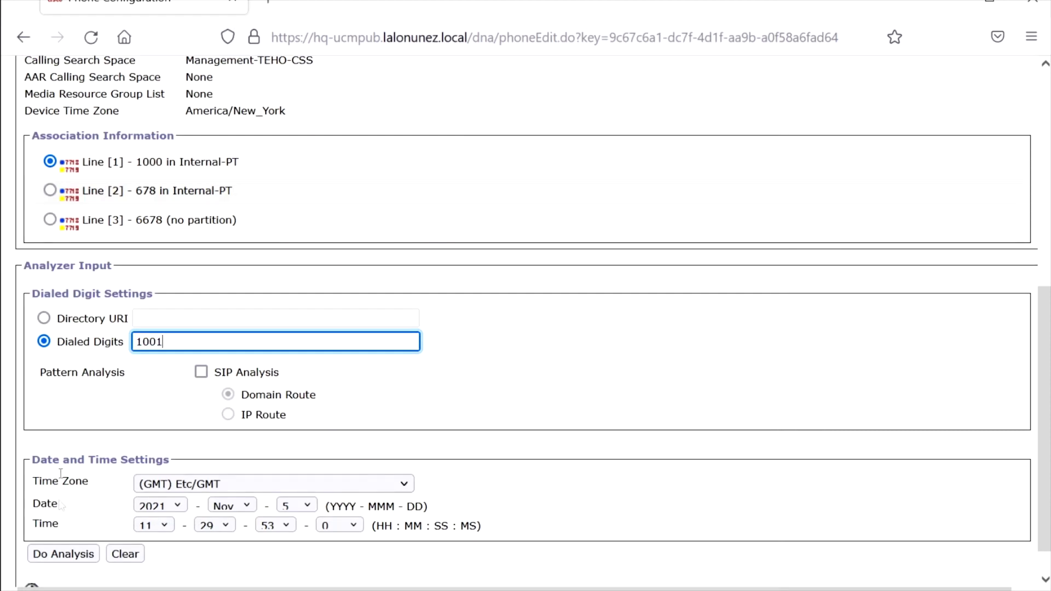
{"action": "type", "text": "01"}
{"action": "left_click", "coordinate": [63, 554]}
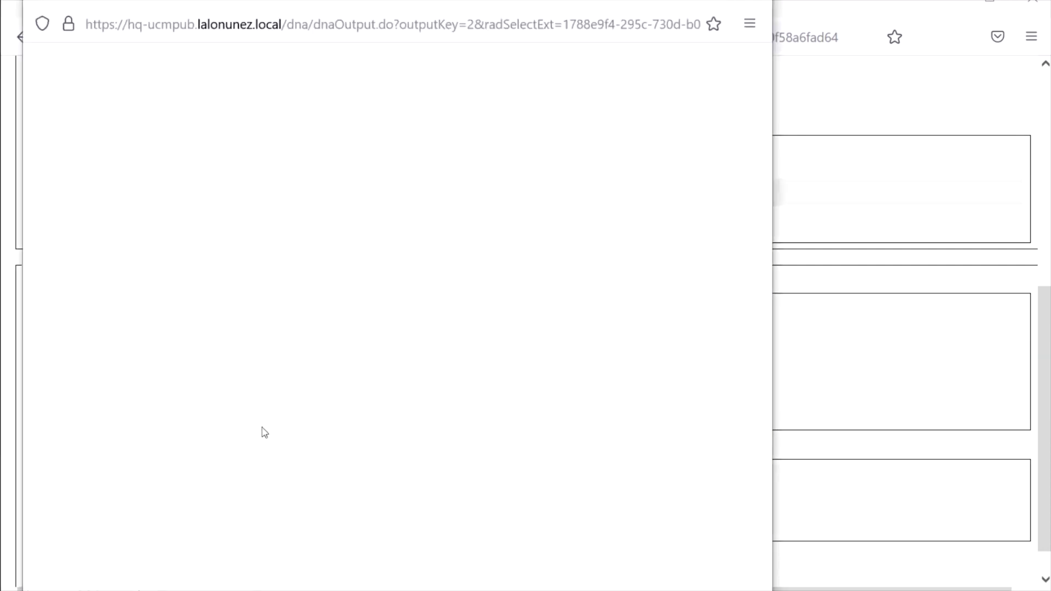
{"action": "left_click", "coordinate": [142, 212]}
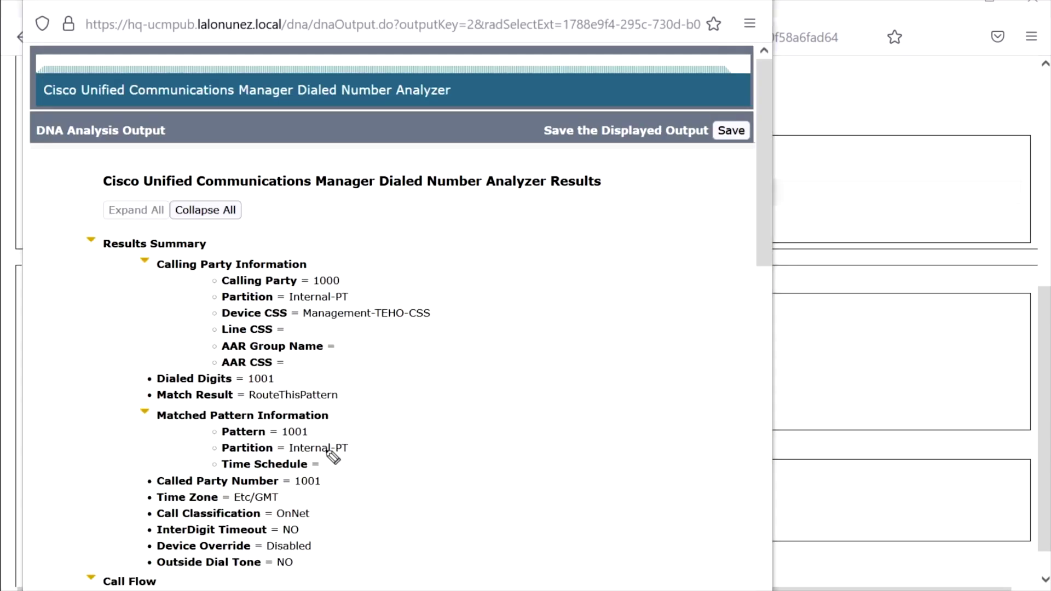
{"action": "left_click_drag", "start_coordinate": [361, 295], "coordinate": [374, 290]}
{"action": "left_click_drag", "start_coordinate": [441, 316], "coordinate": [452, 308]}
{"action": "left_click_drag", "start_coordinate": [241, 396], "coordinate": [290, 420]}
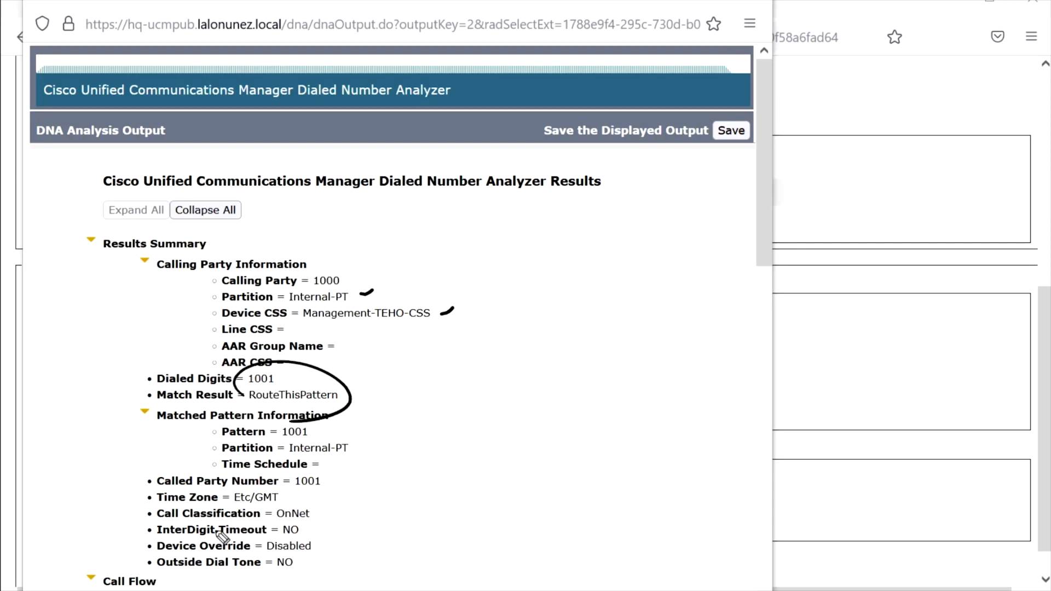
{"action": "key", "text": "e"}
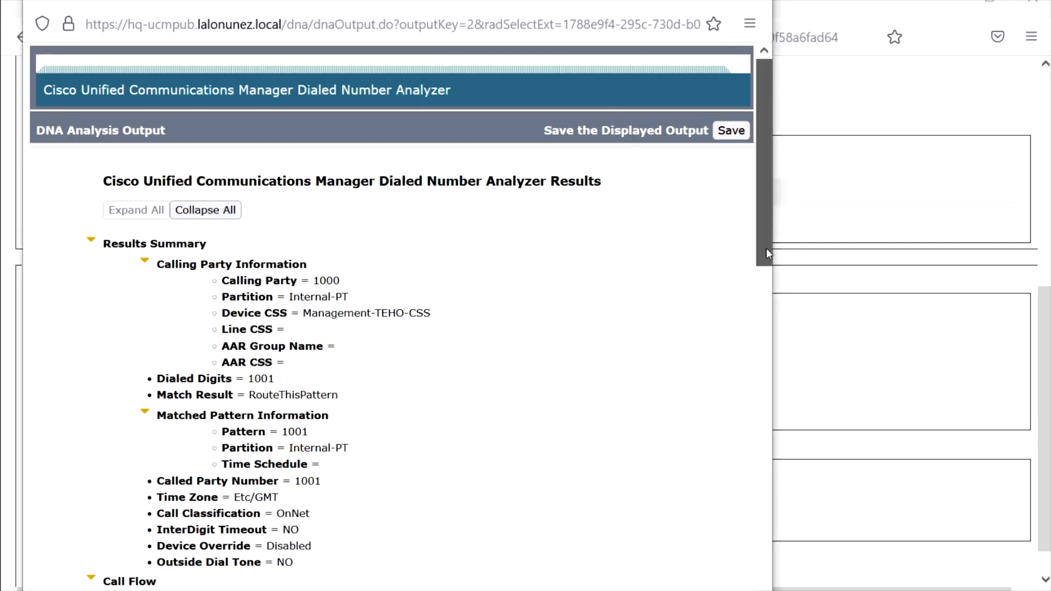
{"action": "left_click_drag", "start_coordinate": [766, 248], "coordinate": [786, 585]}
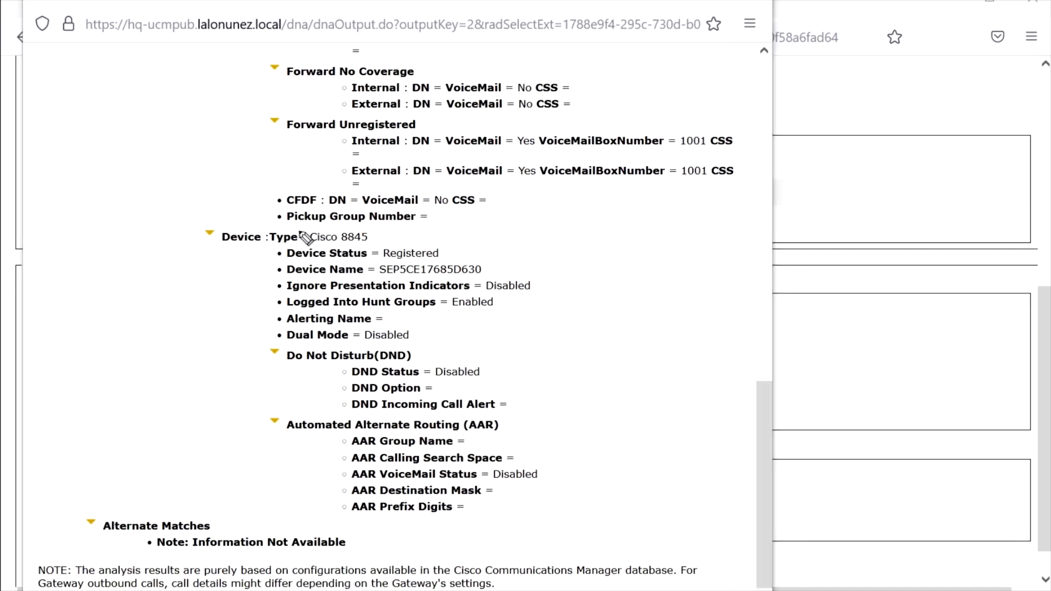
{"action": "left_click_drag", "start_coordinate": [299, 231], "coordinate": [332, 254]}
{"action": "mouse_move", "coordinate": [414, 232]}
{"action": "left_mouse_down"}
{"action": "mouse_move", "coordinate": [477, 240]}
{"action": "mouse_move", "coordinate": [466, 253]}
{"action": "mouse_move", "coordinate": [481, 259]}
{"action": "left_mouse_up"}
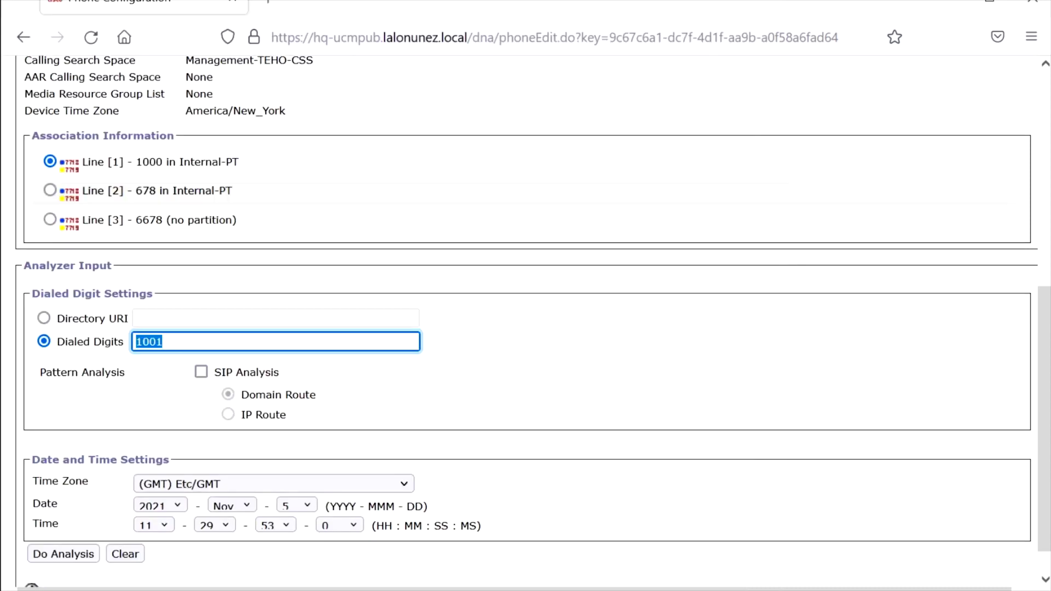
{"action": "type", "text": "912125551234"}
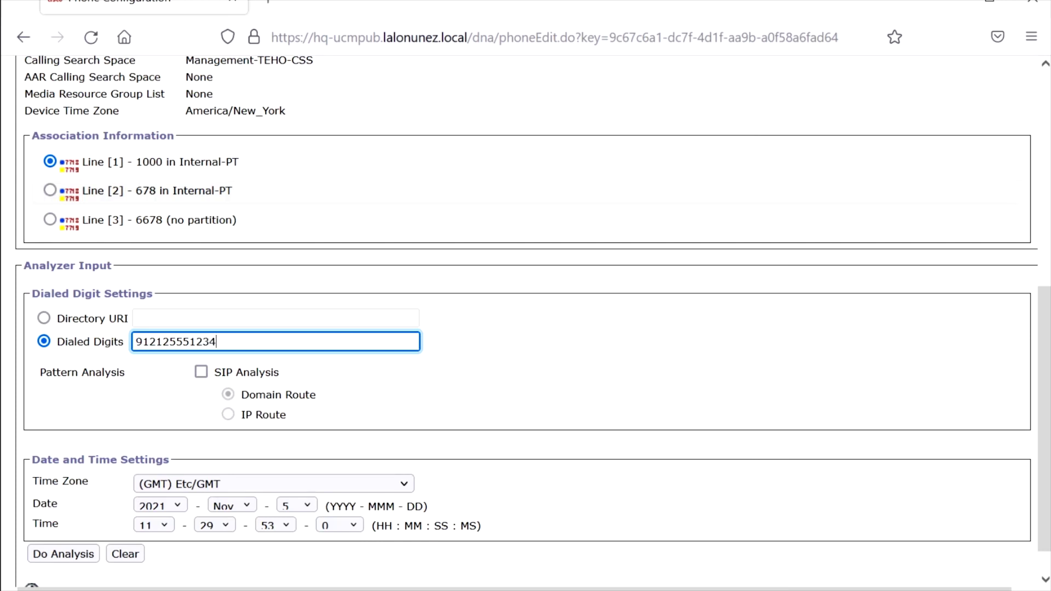
{"action": "left_click", "coordinate": [63, 554]}
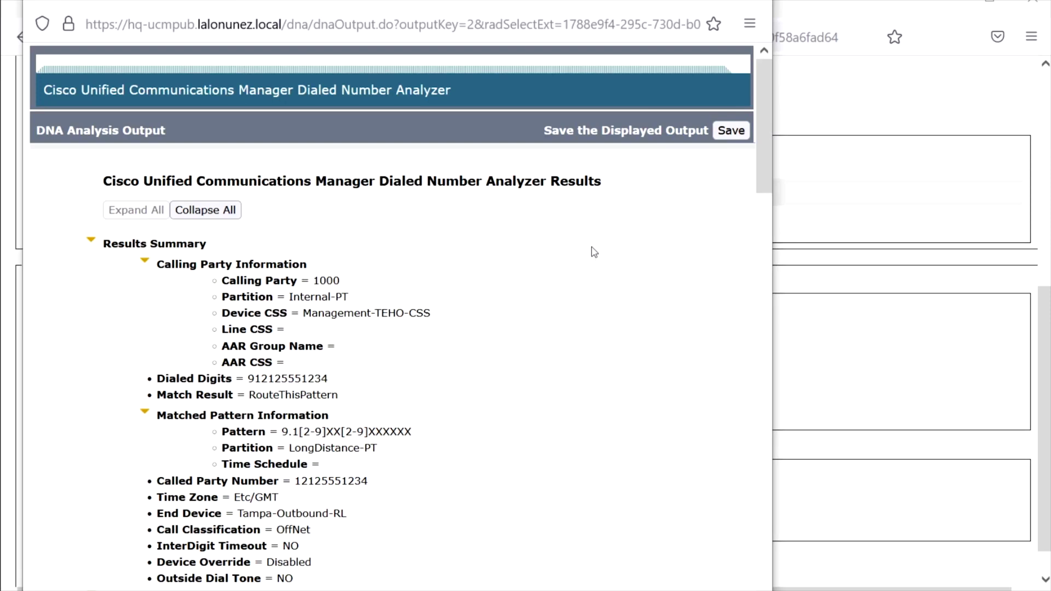
- Scroll to the ITSP-SIP-trunk device, annotate the called number's path, then close the results window
{"action": "scroll", "coordinate": [621, 354], "scroll_direction": "down", "scroll_amount": 8}
{"action": "scroll", "coordinate": [622, 354], "scroll_direction": "down", "scroll_amount": 7}
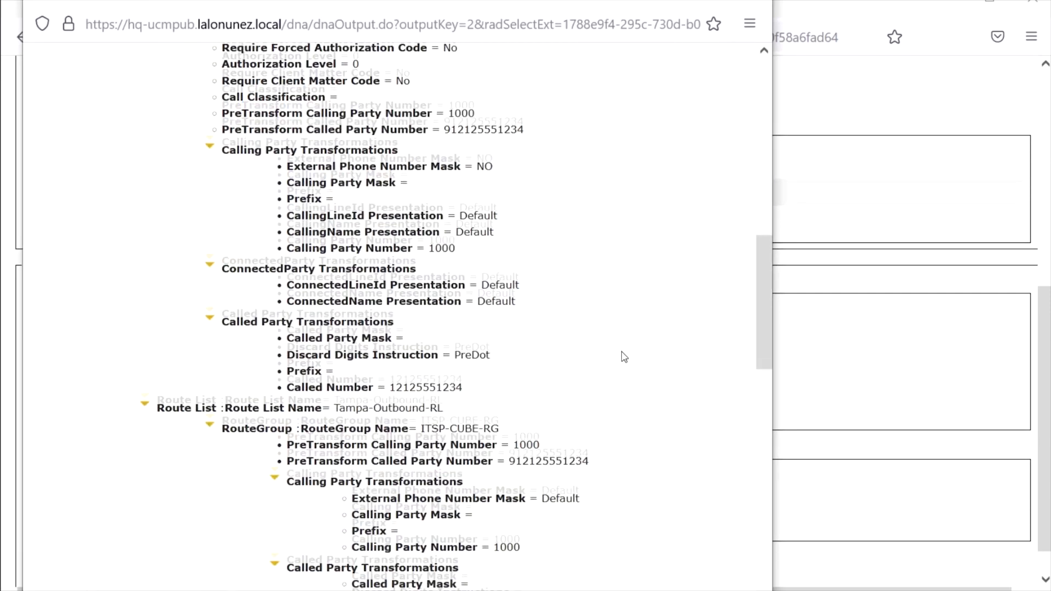
{"action": "scroll", "coordinate": [624, 357], "scroll_direction": "down", "scroll_amount": 4}
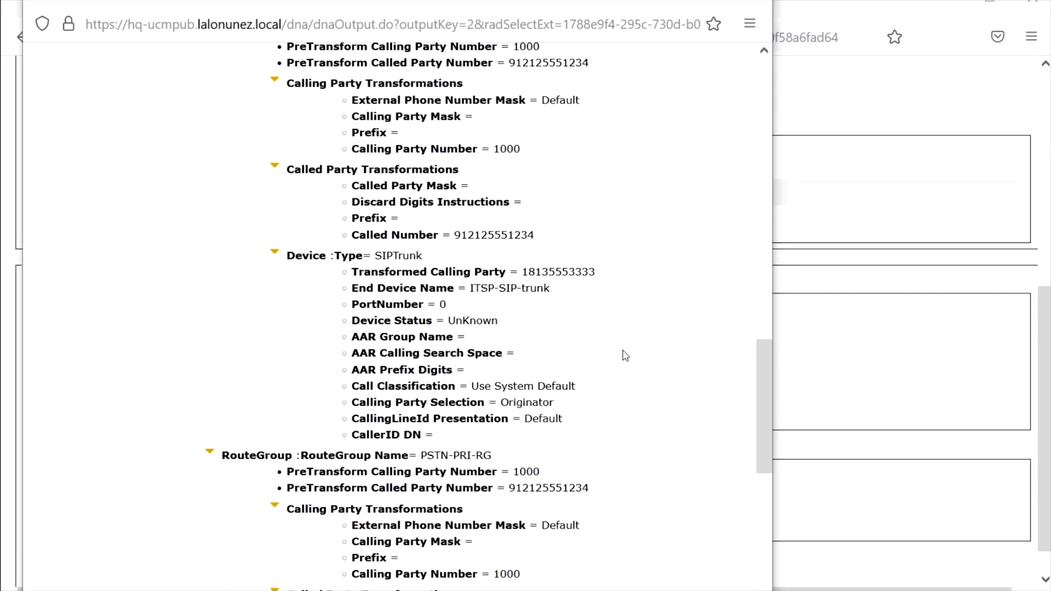
{"action": "mouse_move", "coordinate": [364, 246]}
{"action": "left_mouse_down"}
{"action": "mouse_move", "coordinate": [432, 258]}
{"action": "mouse_move", "coordinate": [534, 241]}
{"action": "mouse_move", "coordinate": [540, 251]}
{"action": "mouse_move", "coordinate": [521, 249]}
{"action": "mouse_move", "coordinate": [534, 256]}
{"action": "left_mouse_up"}
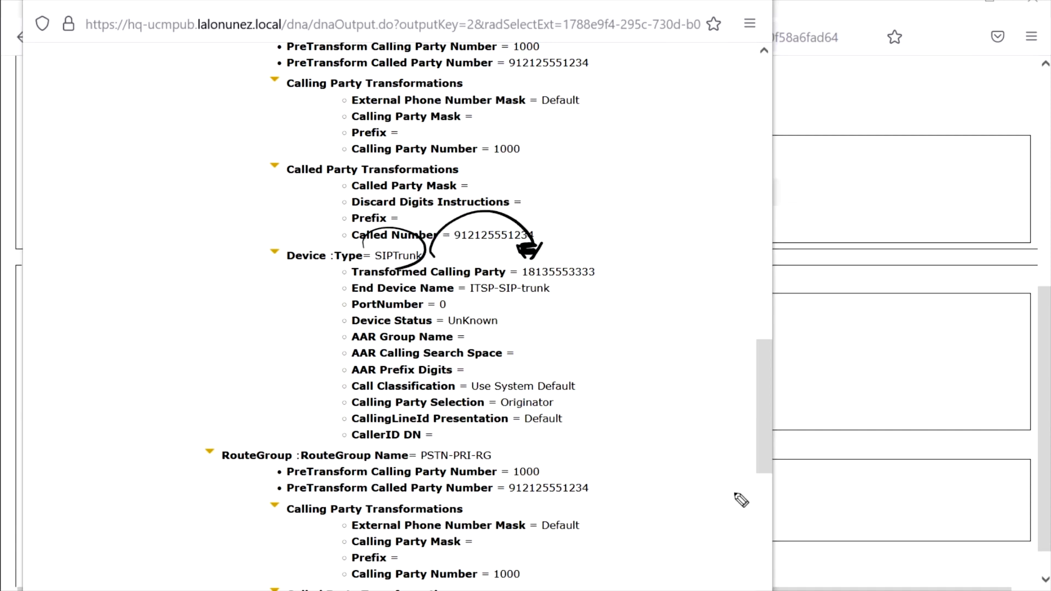
{"action": "key", "text": "Escape"}
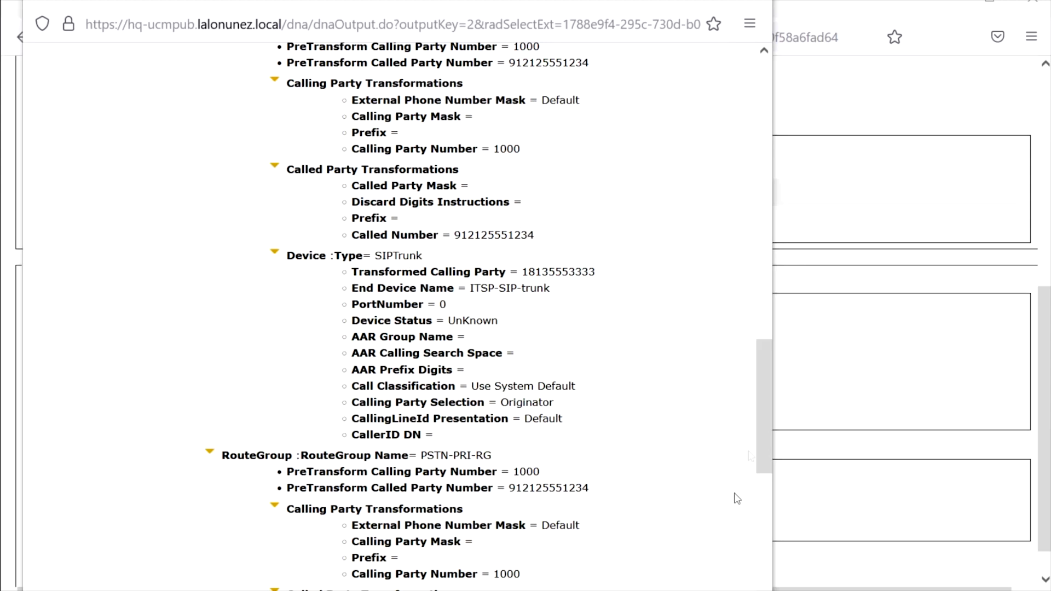
{"action": "key", "text": "ctrl+w"}
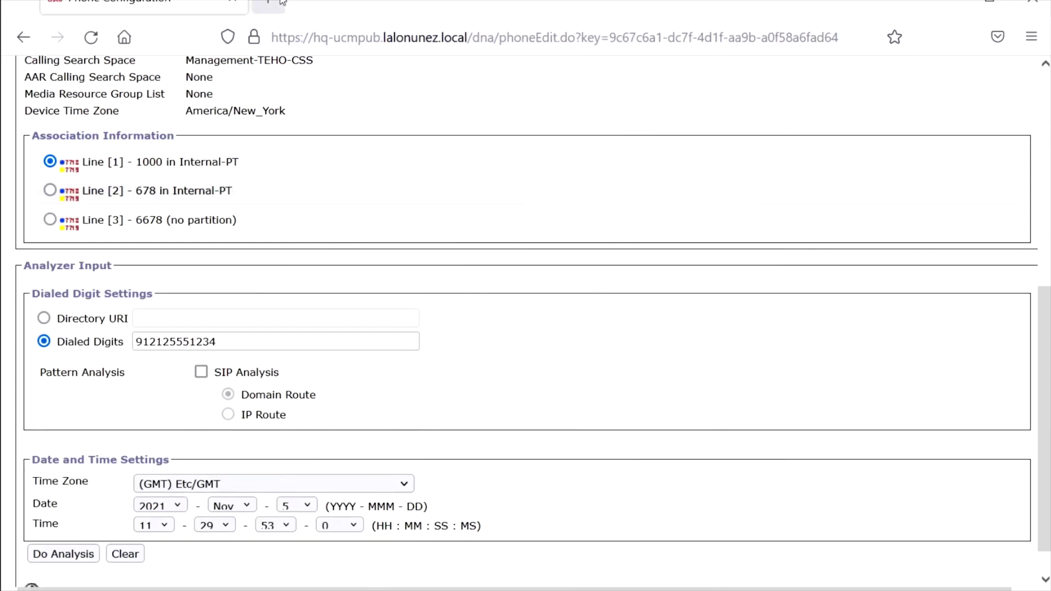
- In a new CM Administration tab, review ITSP-SIP-trunk's outbound Calling-Party-Trans-CSS setting
{"action": "left_click", "coordinate": [269, 7]}
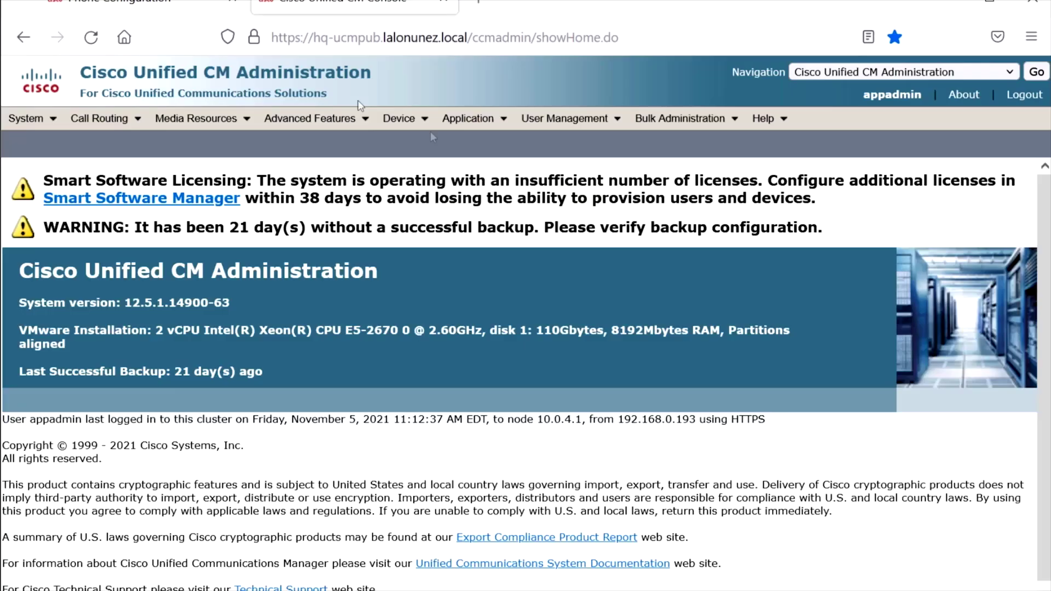
{"action": "left_click", "coordinate": [399, 118]}
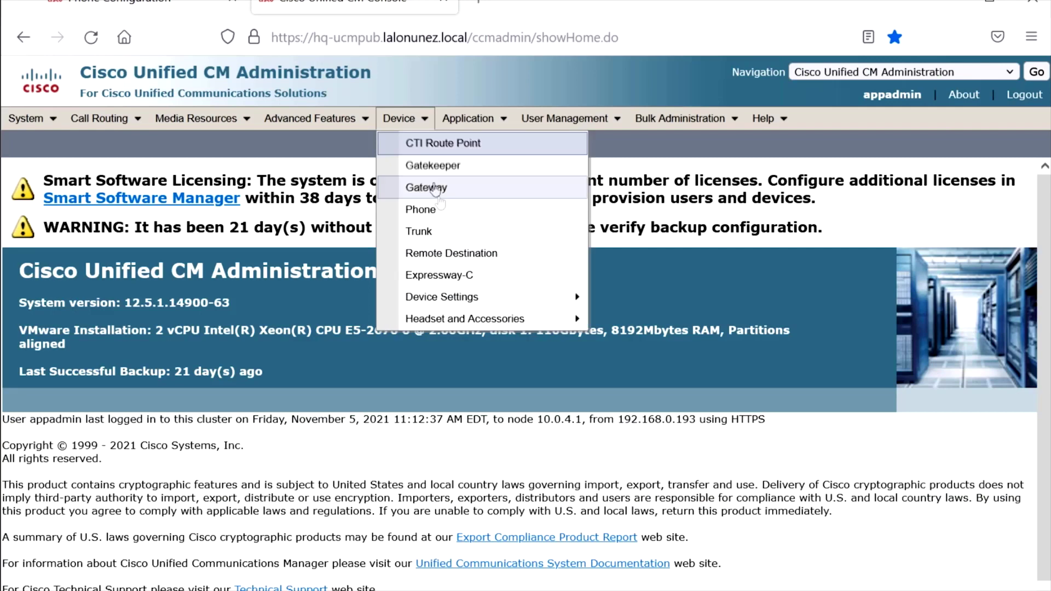
{"action": "left_click", "coordinate": [408, 229]}
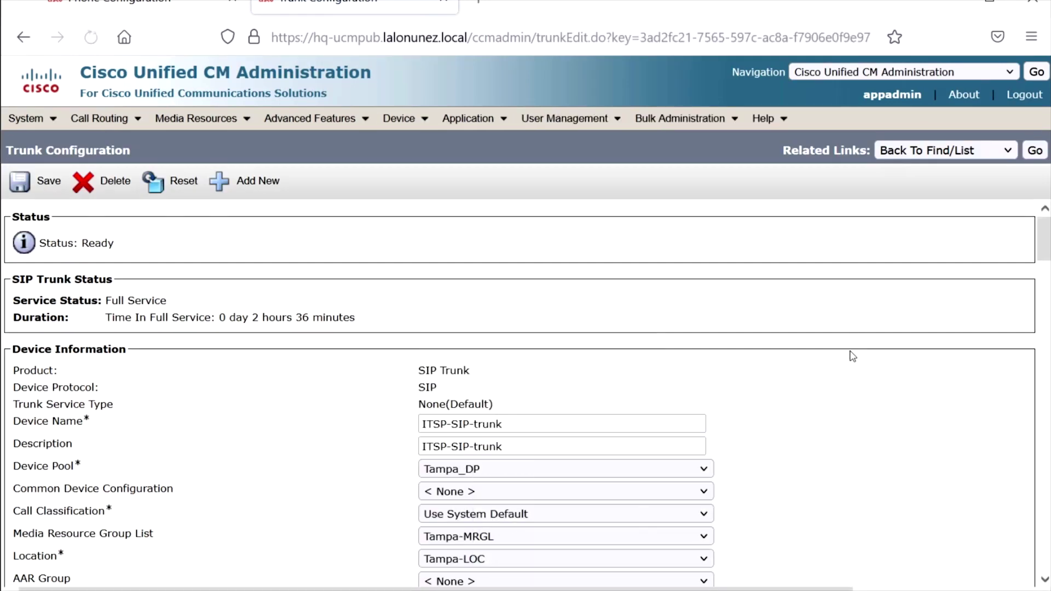
{"action": "scroll", "coordinate": [849, 356], "scroll_direction": "down", "scroll_amount": 10}
{"action": "scroll", "coordinate": [852, 356], "scroll_direction": "down", "scroll_amount": 10}
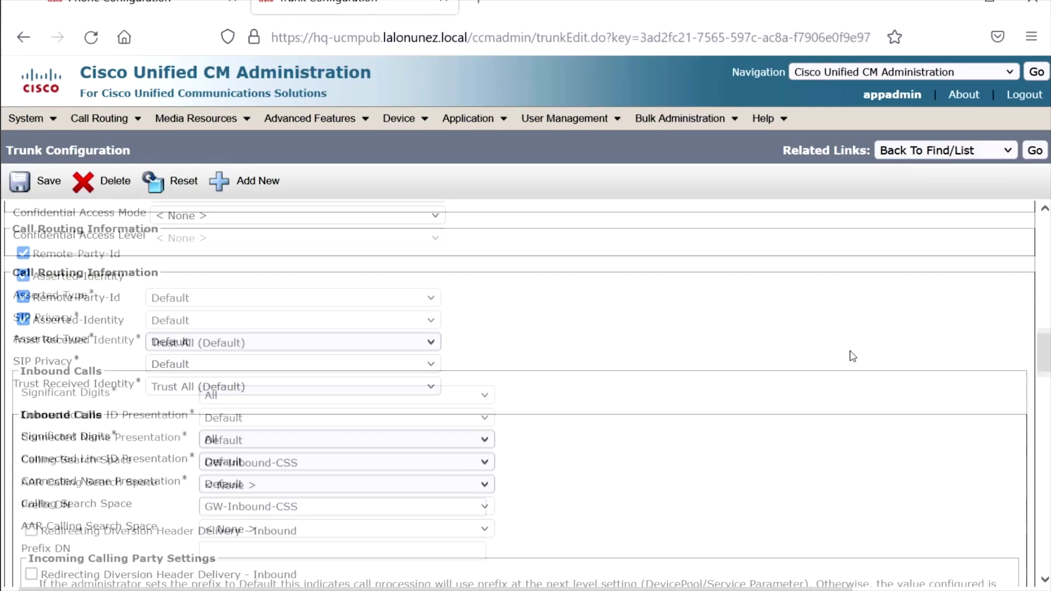
{"action": "scroll", "coordinate": [853, 356], "scroll_direction": "down", "scroll_amount": 2}
{"action": "scroll", "coordinate": [852, 357], "scroll_direction": "down", "scroll_amount": 5}
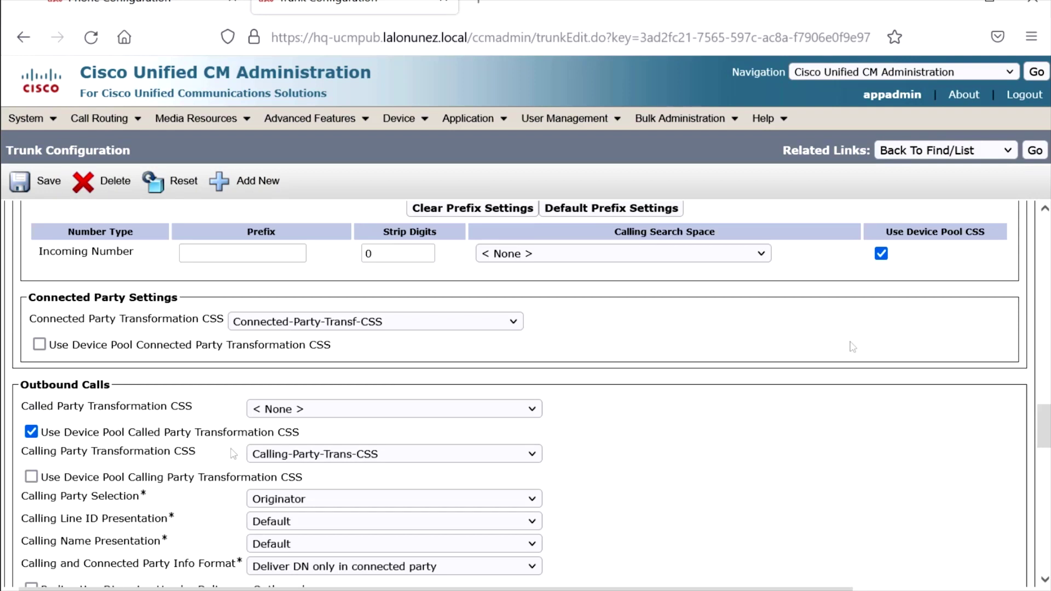
{"action": "mouse_move", "coordinate": [215, 432]}
{"action": "left_mouse_down"}
{"action": "mouse_move", "coordinate": [438, 363]}
{"action": "mouse_move", "coordinate": [337, 522]}
{"action": "left_mouse_up"}
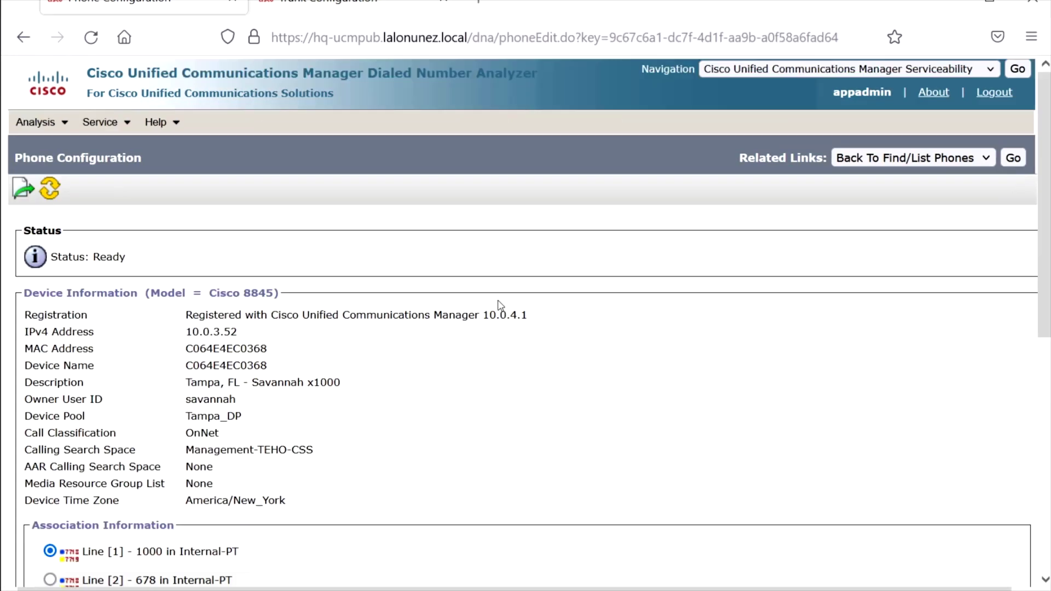
{"action": "left_click", "coordinate": [36, 122]}
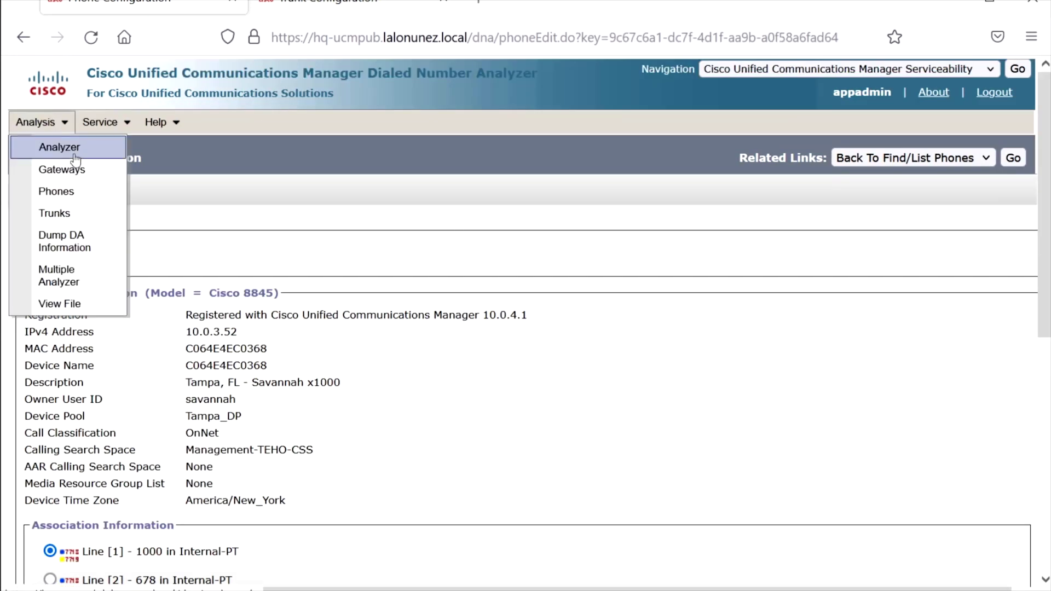
{"action": "left_click", "coordinate": [60, 148]}
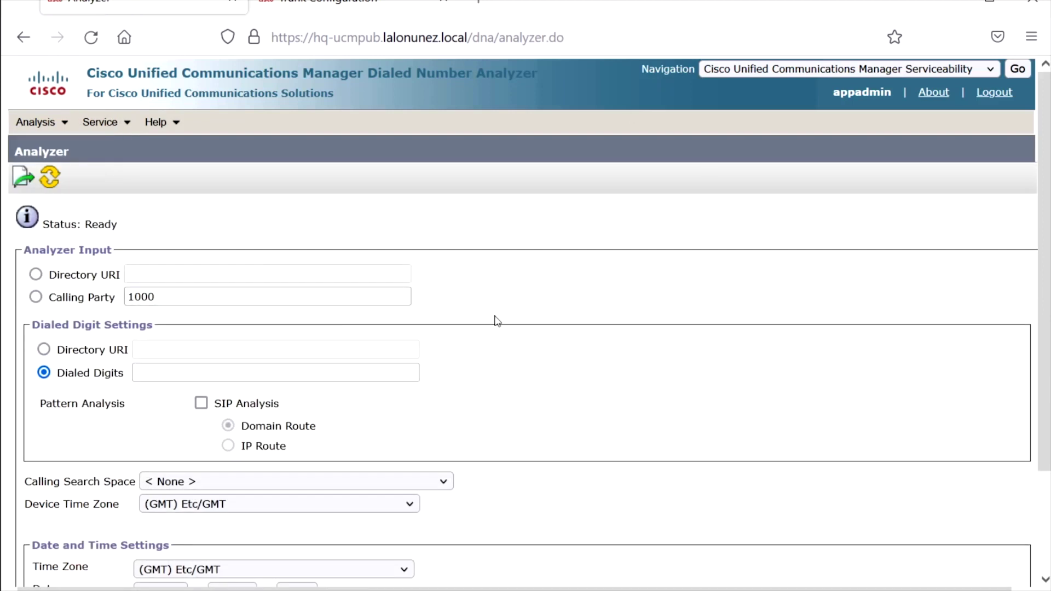
{"action": "left_click", "coordinate": [176, 295]}
{"action": "key", "text": "ctrl+a"}
{"action": "type", "text": "1"}
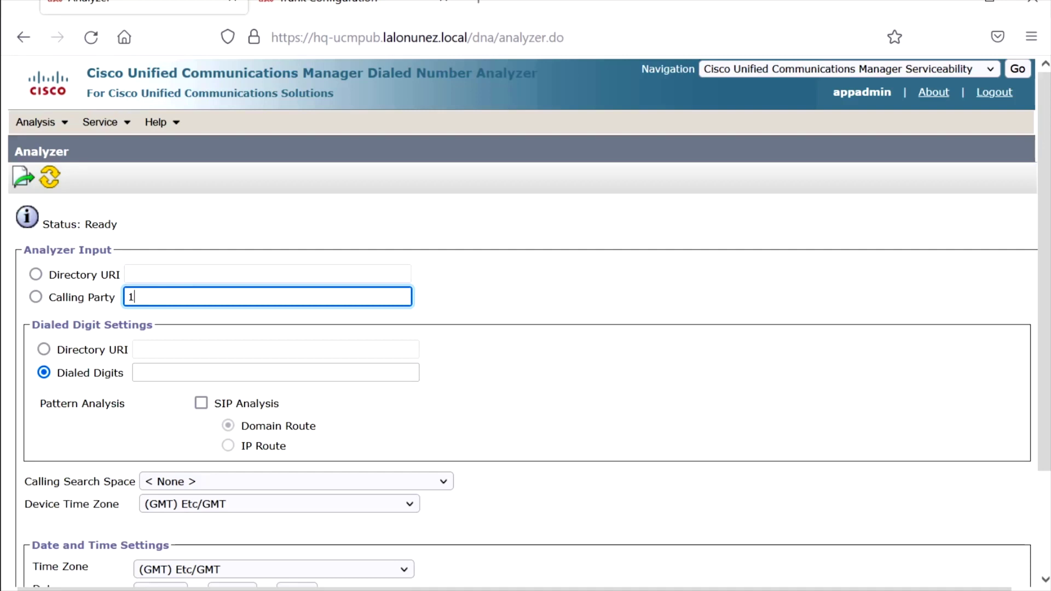
{"action": "left_click", "coordinate": [168, 374]}
{"action": "type", "text": "912125551234"}
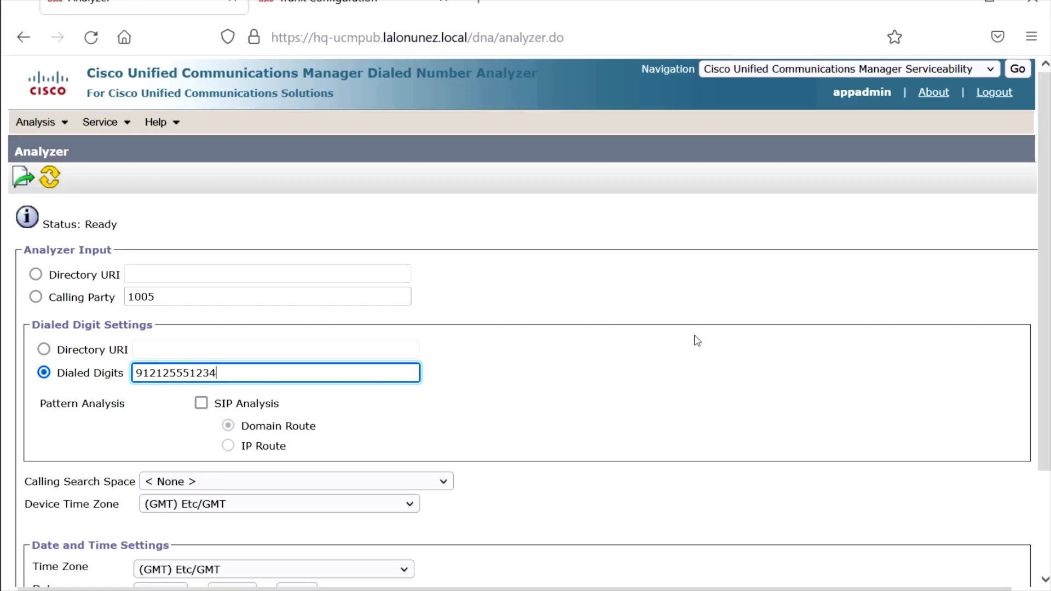
{"action": "left_click", "coordinate": [697, 340]}
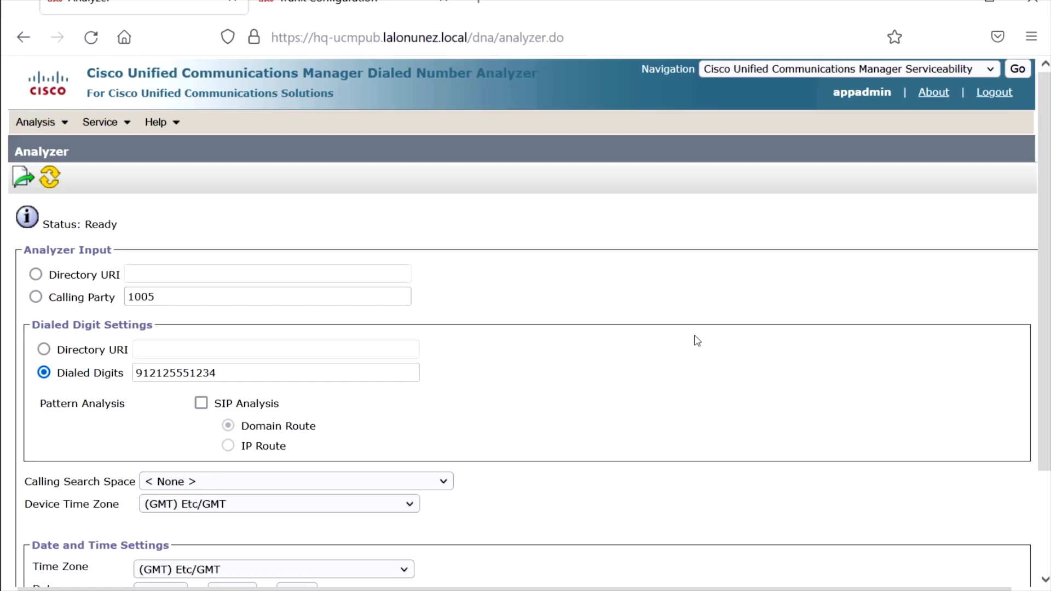
{"action": "mouse_move", "coordinate": [427, 408]}
{"action": "left_mouse_down"}
{"action": "mouse_move", "coordinate": [478, 441]}
{"action": "mouse_move", "coordinate": [463, 476]}
{"action": "left_mouse_up"}
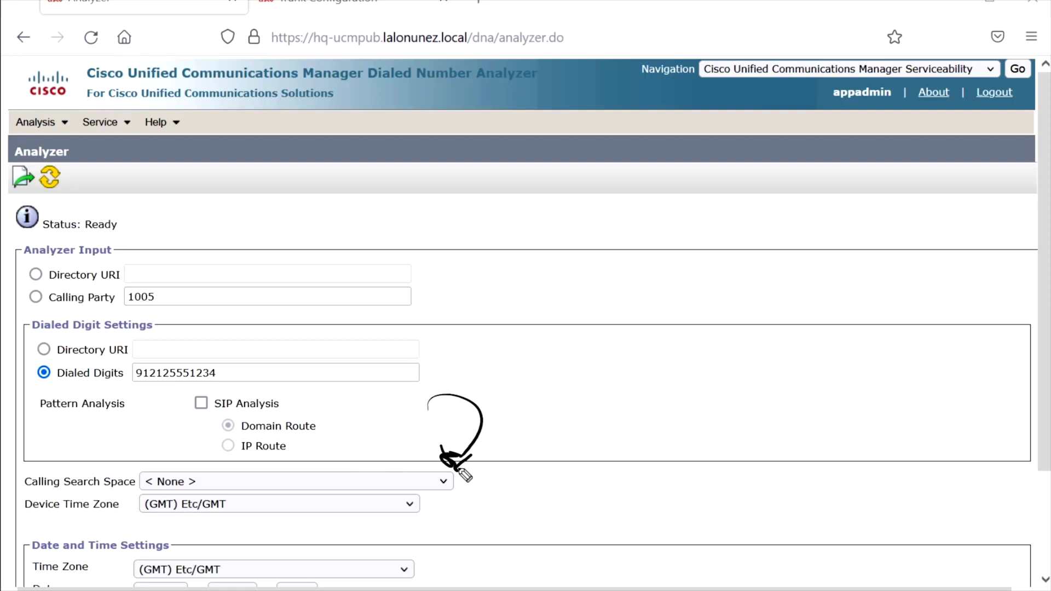
- Choose Internal-CSS as the calling search space and run the analysis
{"action": "scroll", "coordinate": [464, 475], "scroll_direction": "down", "scroll_amount": 3}
{"action": "left_click", "coordinate": [389, 382]}
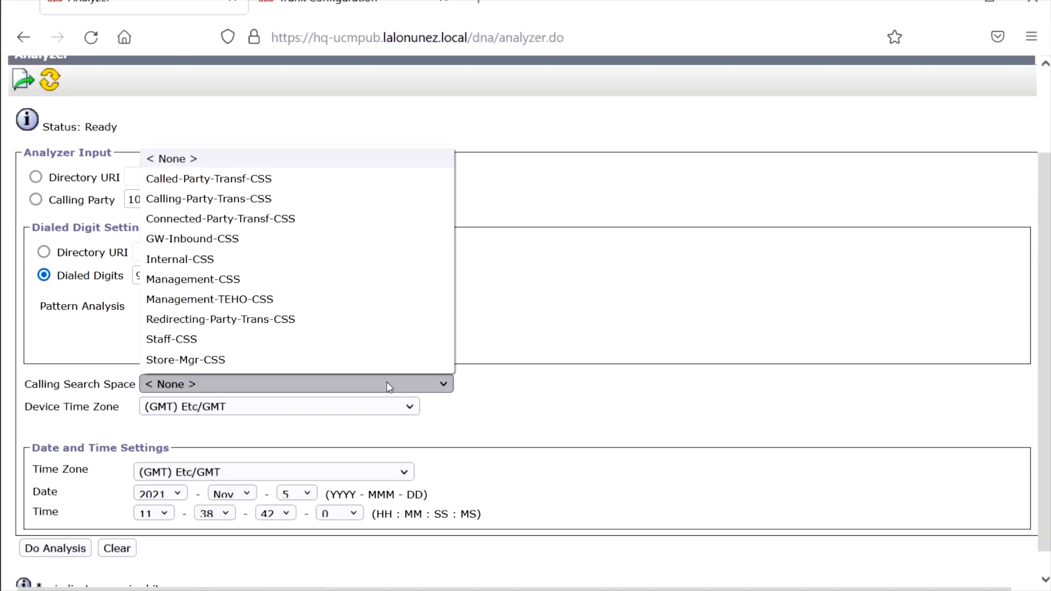
{"action": "left_click", "coordinate": [306, 267]}
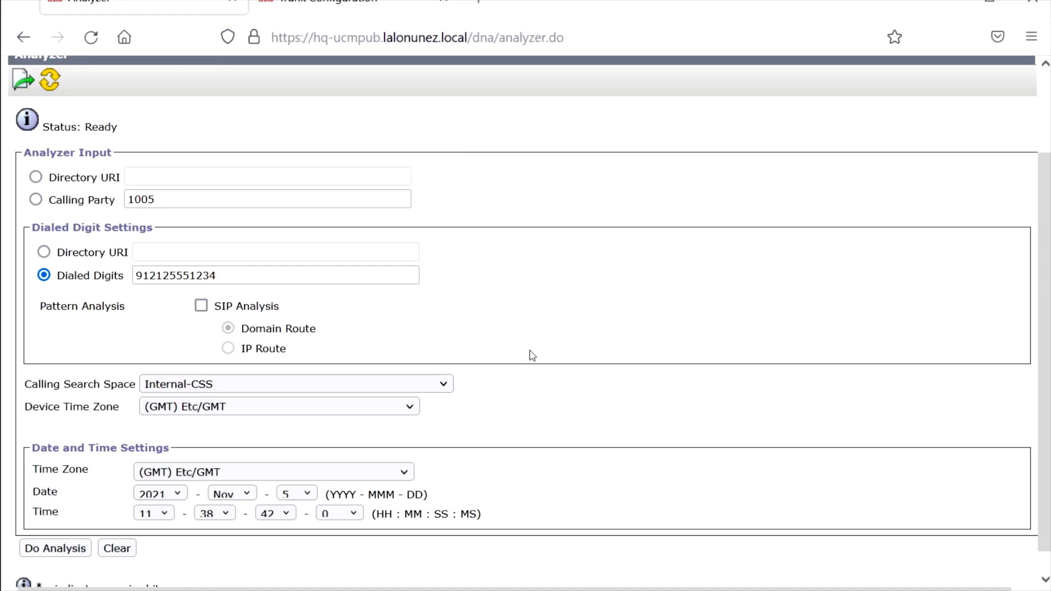
{"action": "left_click_drag", "start_coordinate": [116, 426], "coordinate": [45, 429]}
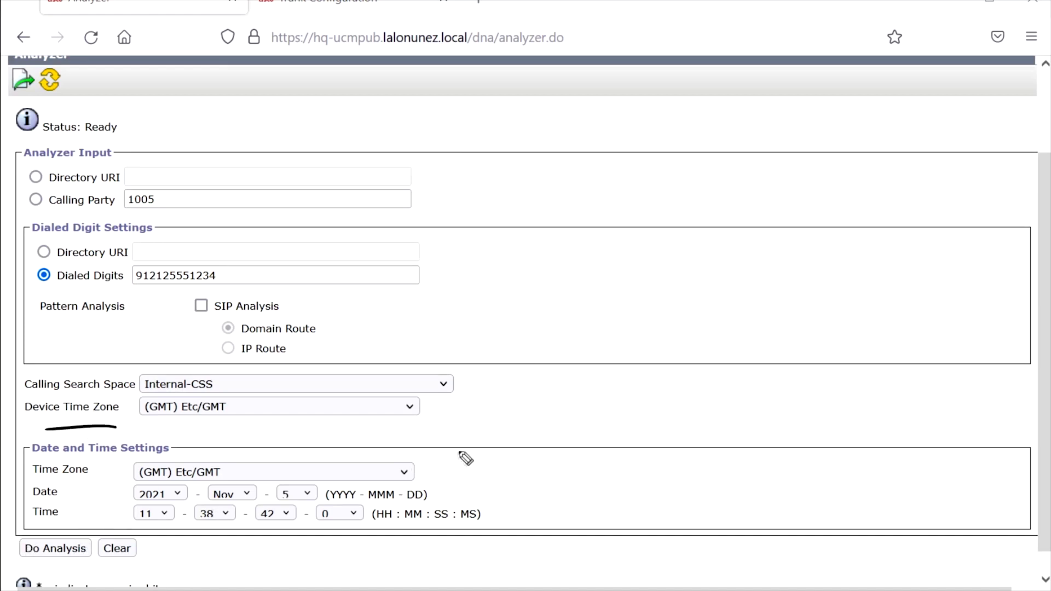
{"action": "left_click_drag", "start_coordinate": [491, 447], "coordinate": [481, 535]}
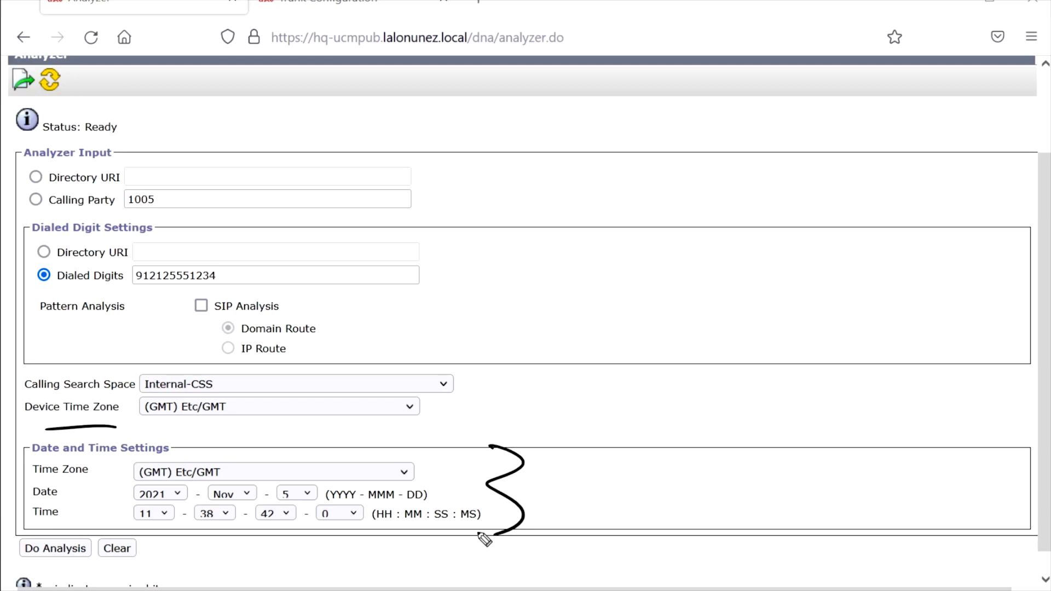
{"action": "key", "text": "Escape"}
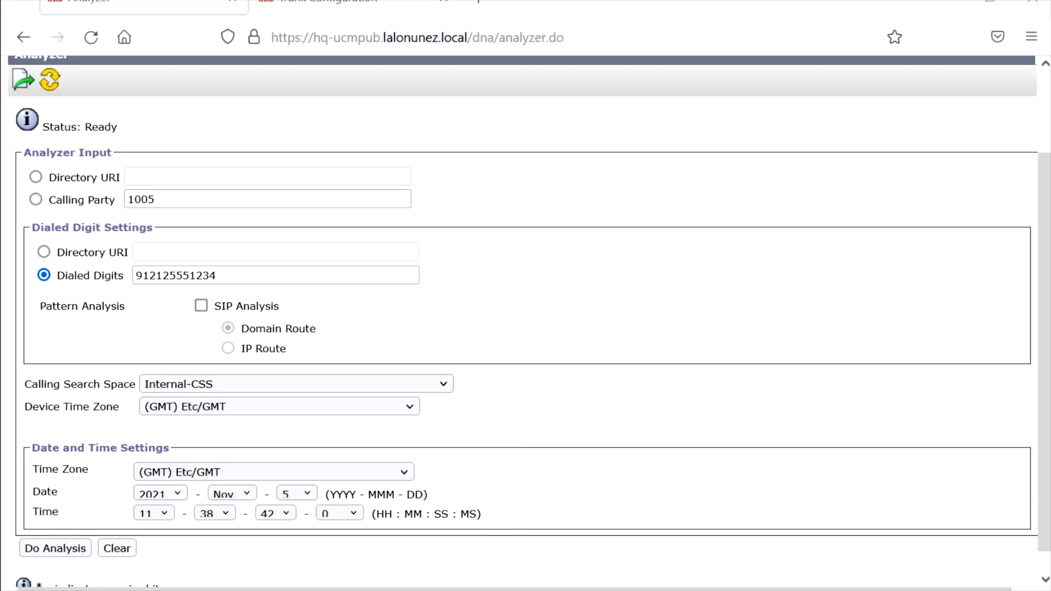
{"action": "left_click", "coordinate": [79, 548]}
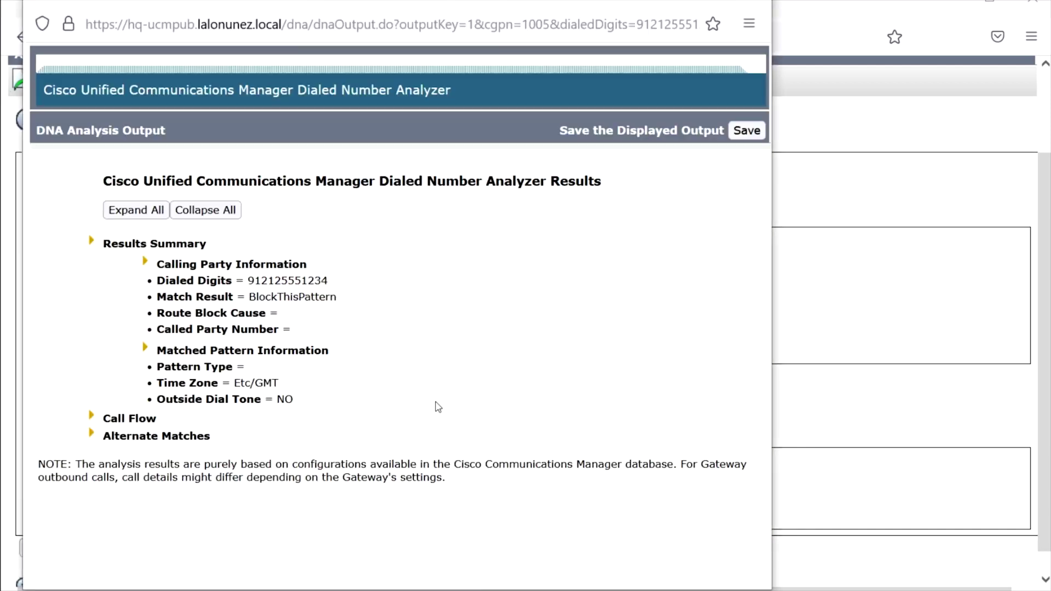
- Mark up the BlockThisPattern result in the blocked-call output window
{"action": "mouse_move", "coordinate": [177, 282]}
{"action": "left_mouse_down"}
{"action": "mouse_move", "coordinate": [278, 353]}
{"action": "mouse_move", "coordinate": [207, 361]}
{"action": "left_mouse_up"}
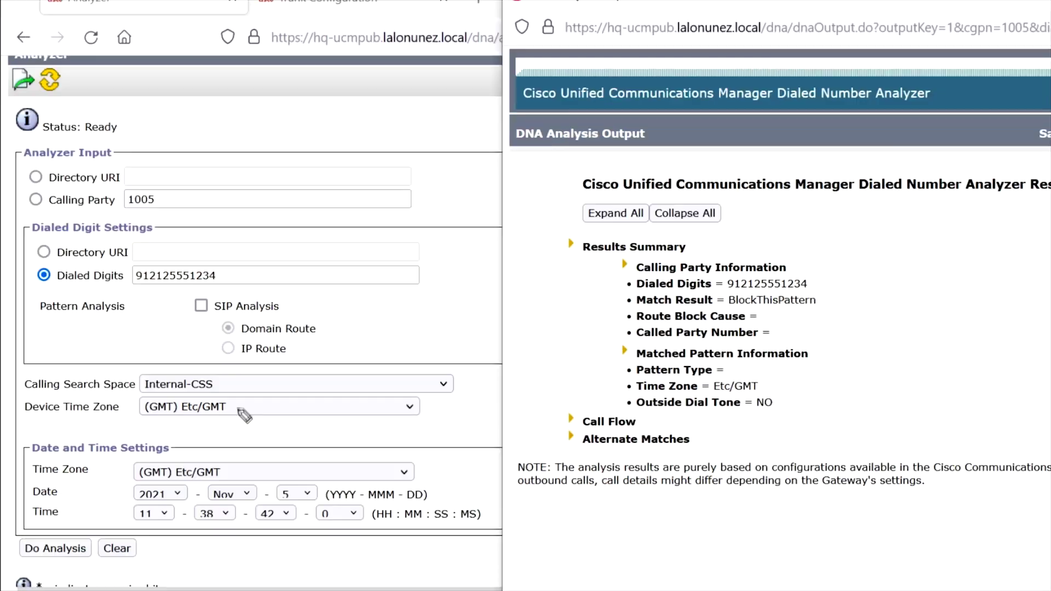
{"action": "left_click_drag", "start_coordinate": [123, 180], "coordinate": [127, 213]}
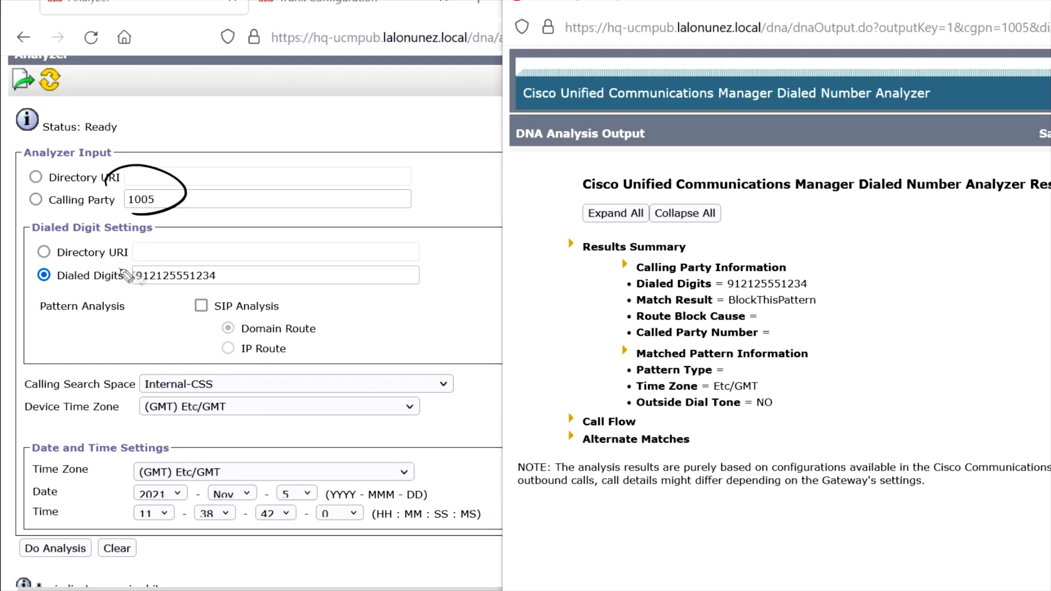
{"action": "left_click_drag", "start_coordinate": [116, 268], "coordinate": [159, 305]}
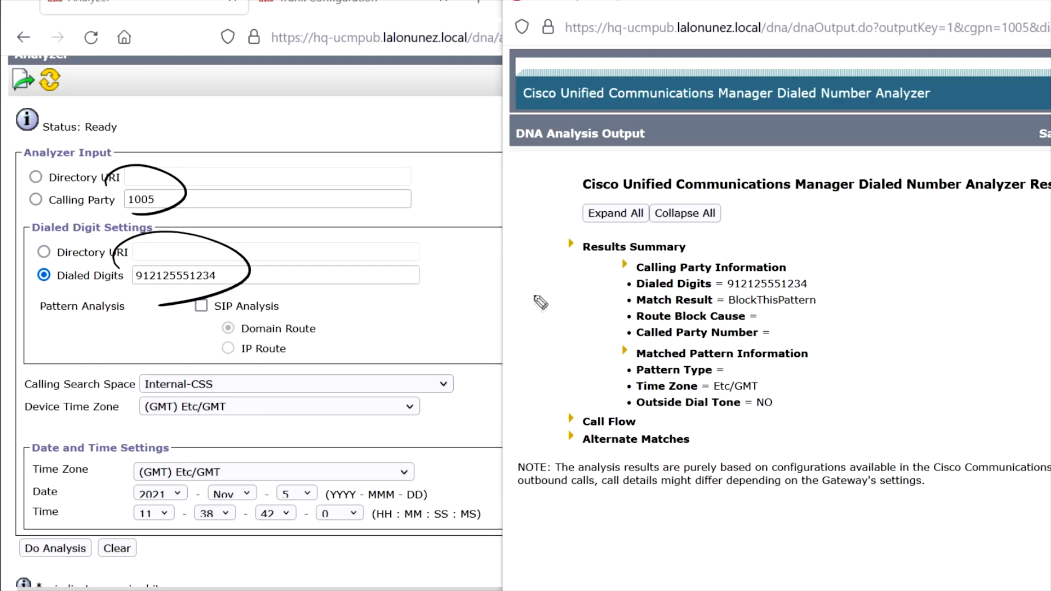
{"action": "mouse_move", "coordinate": [558, 278]}
{"action": "left_mouse_down"}
{"action": "mouse_move", "coordinate": [573, 326]}
{"action": "mouse_move", "coordinate": [580, 315]}
{"action": "mouse_move", "coordinate": [600, 326]}
{"action": "left_mouse_up"}
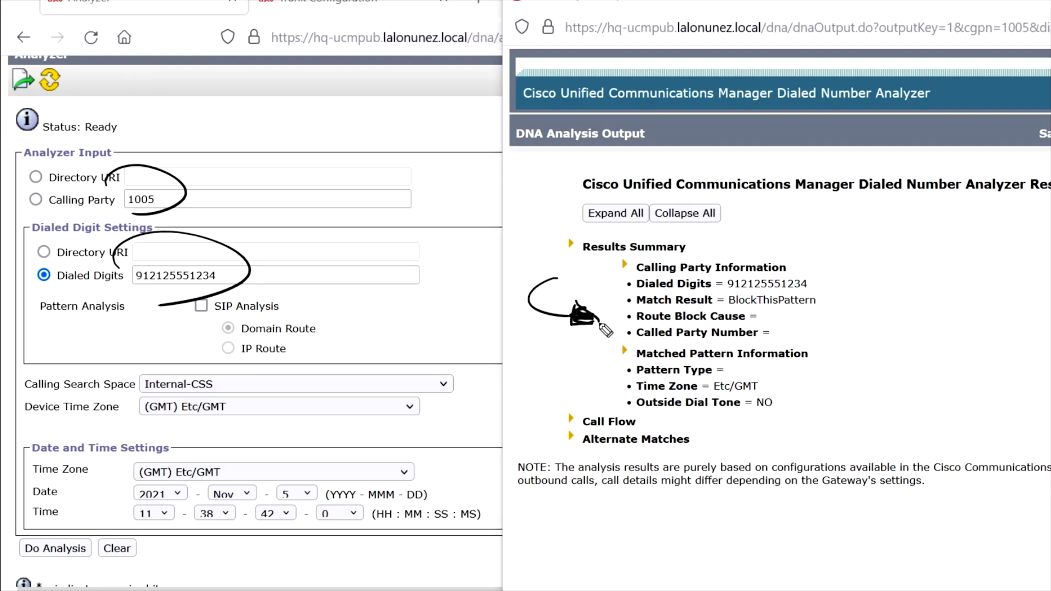
{"action": "left_click_drag", "start_coordinate": [134, 354], "coordinate": [113, 415]}
{"action": "left_click_drag", "start_coordinate": [29, 450], "coordinate": [26, 512]}
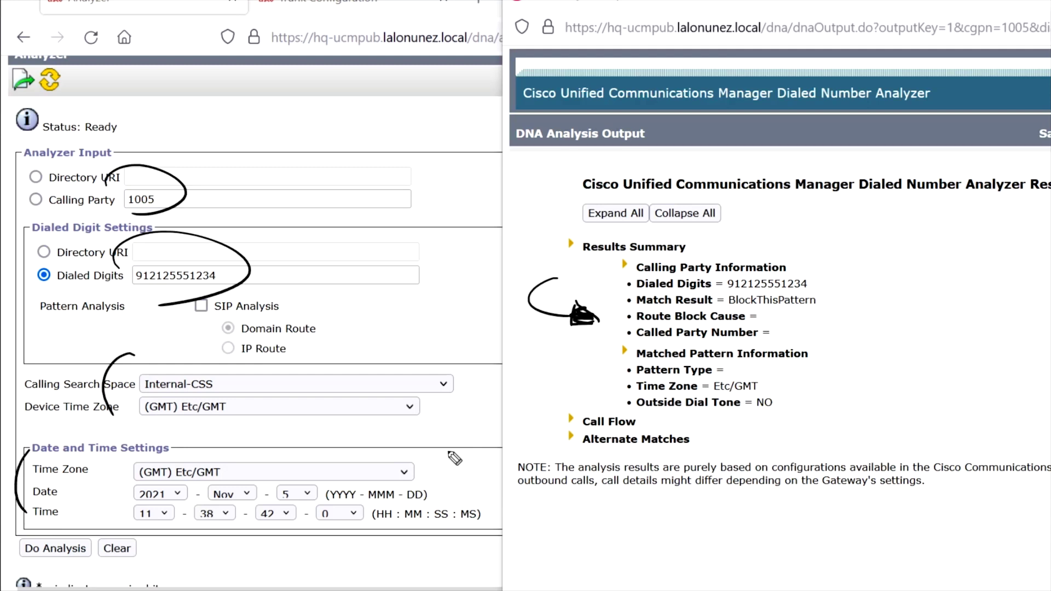
{"action": "left_click_drag", "start_coordinate": [456, 451], "coordinate": [461, 519]}
{"action": "mouse_move", "coordinate": [253, 117]}
{"action": "left_mouse_down"}
{"action": "mouse_move", "coordinate": [246, 110]}
{"action": "mouse_move", "coordinate": [257, 152]}
{"action": "mouse_move", "coordinate": [263, 136]}
{"action": "left_mouse_up"}
{"action": "mouse_move", "coordinate": [316, 99]}
{"action": "left_mouse_down"}
{"action": "mouse_move", "coordinate": [316, 116]}
{"action": "mouse_move", "coordinate": [402, 107]}
{"action": "left_mouse_up"}
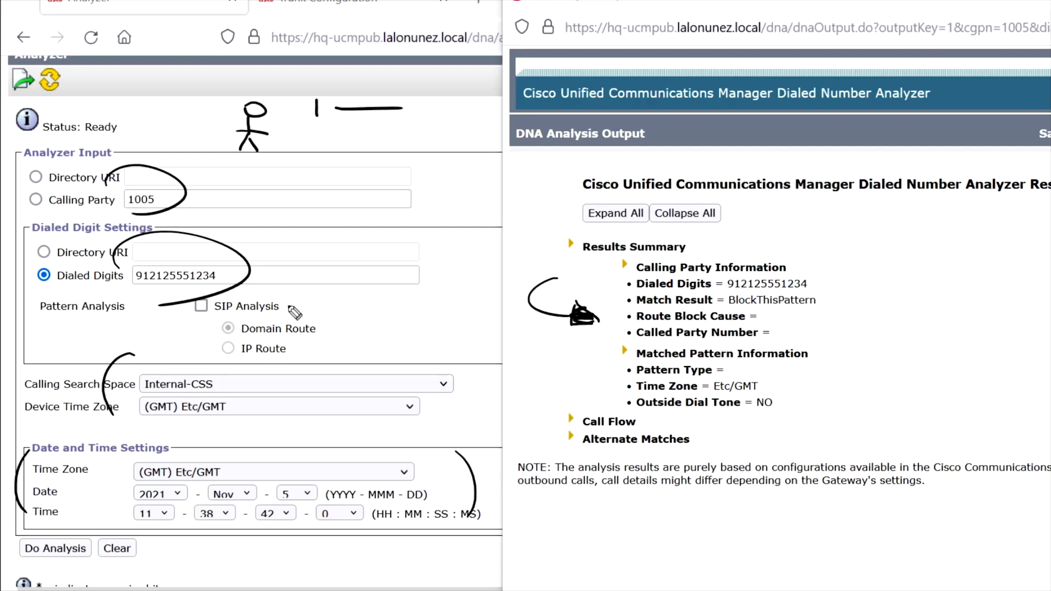
{"action": "left_click_drag", "start_coordinate": [420, 303], "coordinate": [373, 303]}
{"action": "left_click_drag", "start_coordinate": [365, 297], "coordinate": [363, 311]}
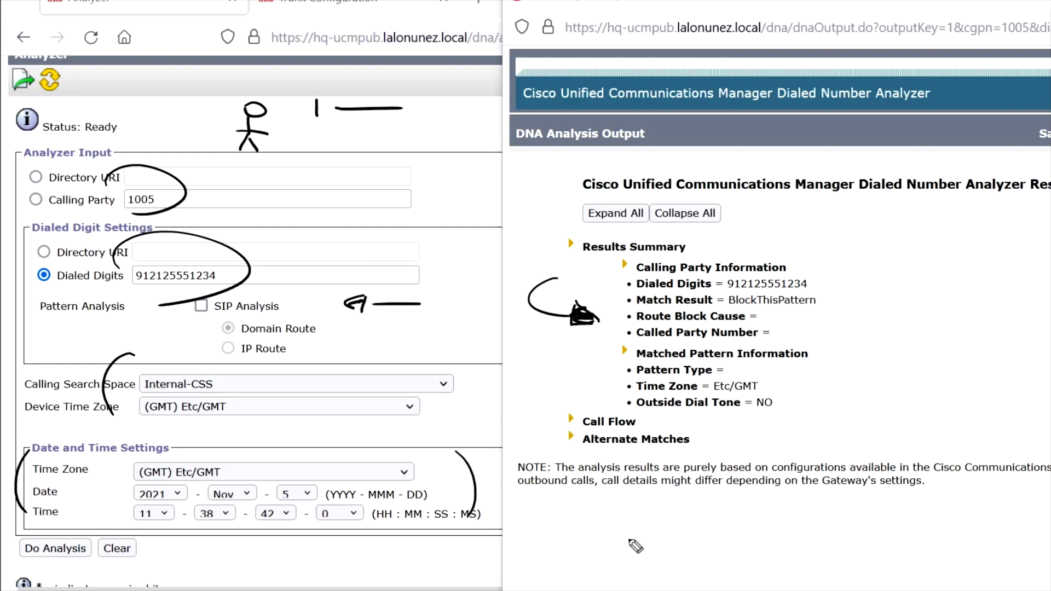
- Annotate the output window beside the analyzer form, then clear the ink
{"action": "mouse_move", "coordinate": [876, 300]}
{"action": "left_mouse_down"}
{"action": "mouse_move", "coordinate": [874, 319]}
{"action": "mouse_move", "coordinate": [895, 300]}
{"action": "mouse_move", "coordinate": [943, 323]}
{"action": "mouse_move", "coordinate": [868, 342]}
{"action": "mouse_move", "coordinate": [879, 396]}
{"action": "left_mouse_up"}
{"action": "mouse_move", "coordinate": [931, 402]}
{"action": "left_mouse_down"}
{"action": "mouse_move", "coordinate": [928, 419]}
{"action": "mouse_move", "coordinate": [953, 402]}
{"action": "mouse_move", "coordinate": [959, 420]}
{"action": "left_mouse_up"}
{"action": "mouse_move", "coordinate": [959, 400]}
{"action": "left_mouse_down"}
{"action": "mouse_move", "coordinate": [961, 418]}
{"action": "mouse_move", "coordinate": [997, 420]}
{"action": "left_mouse_up"}
{"action": "left_click_drag", "start_coordinate": [895, 386], "coordinate": [893, 420]}
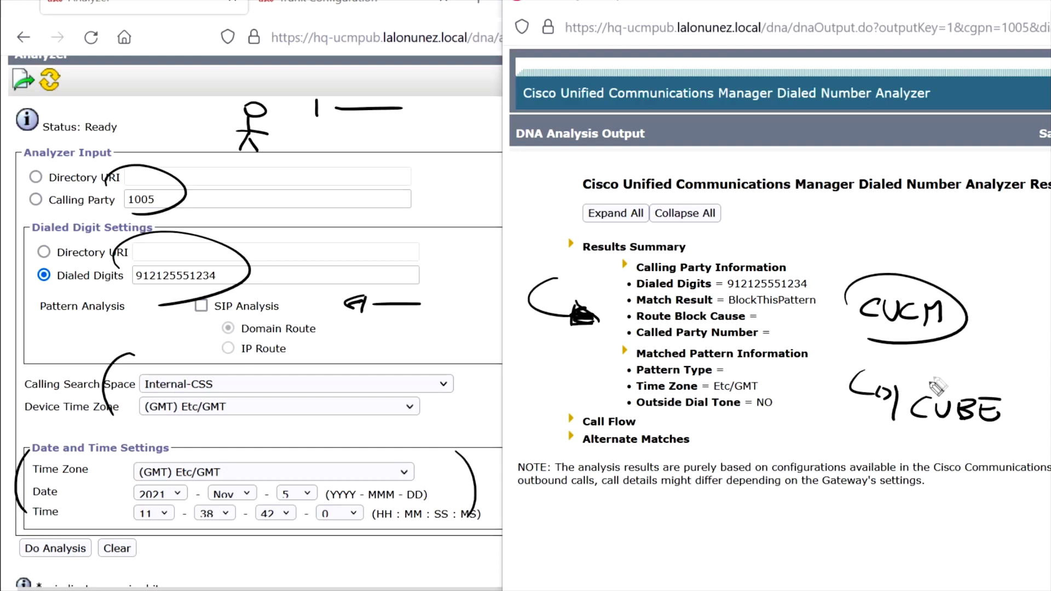
{"action": "mouse_move", "coordinate": [921, 376]}
{"action": "left_mouse_down"}
{"action": "mouse_move", "coordinate": [1037, 449]}
{"action": "mouse_move", "coordinate": [909, 439]}
{"action": "left_mouse_up"}
{"action": "mouse_move", "coordinate": [946, 479]}
{"action": "left_mouse_down"}
{"action": "mouse_move", "coordinate": [972, 495]}
{"action": "mouse_move", "coordinate": [1050, 499]}
{"action": "mouse_move", "coordinate": [938, 531]}
{"action": "left_mouse_up"}
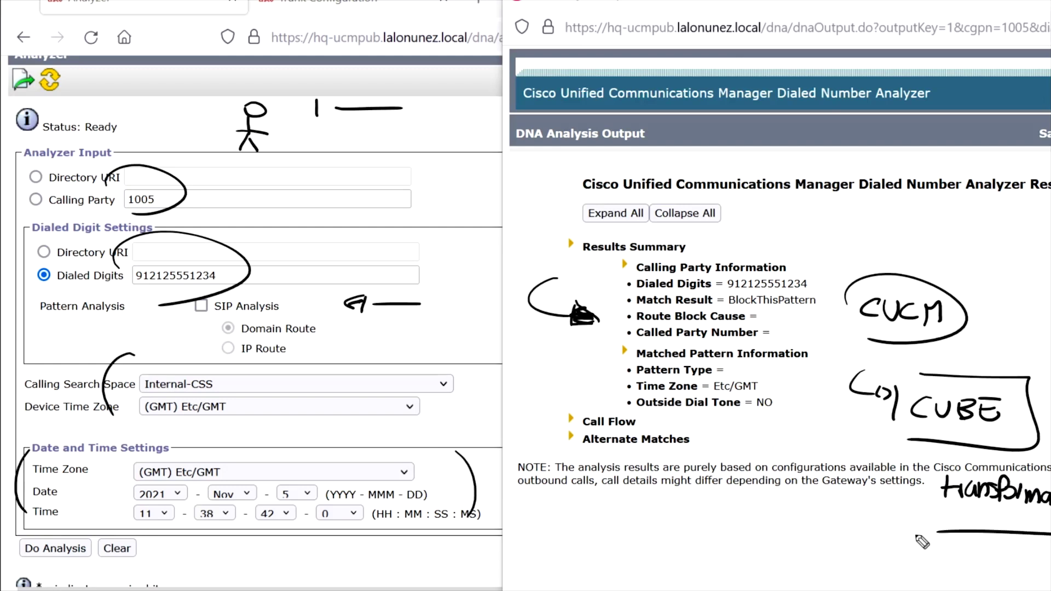
{"action": "mouse_move", "coordinate": [600, 233]}
{"action": "left_mouse_down"}
{"action": "mouse_move", "coordinate": [799, 445]}
{"action": "mouse_move", "coordinate": [600, 234]}
{"action": "left_mouse_up"}
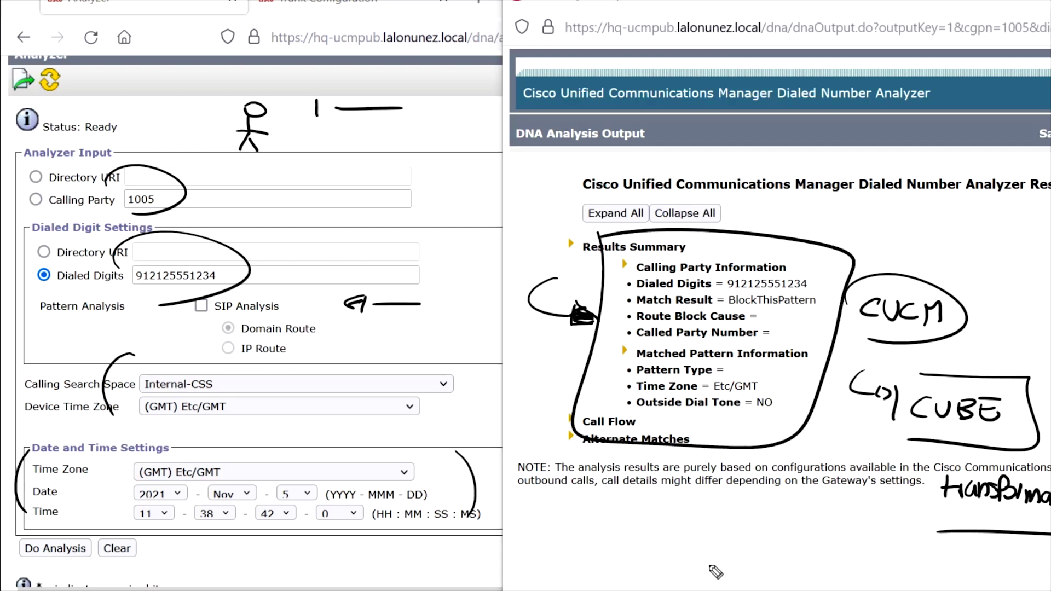
{"action": "key", "text": "e"}
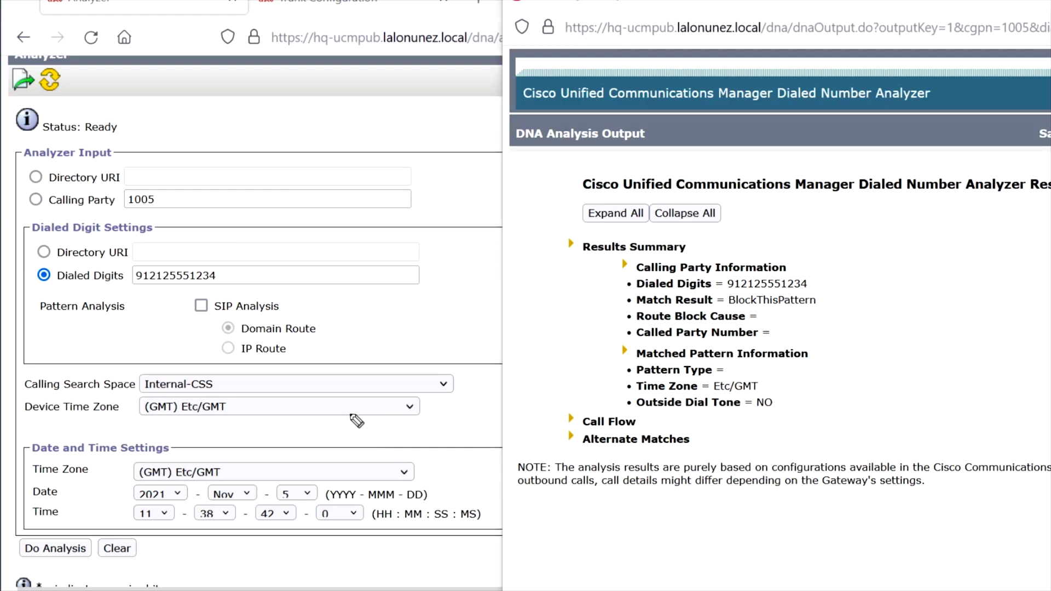
{"action": "left_click_drag", "start_coordinate": [105, 197], "coordinate": [137, 221]}
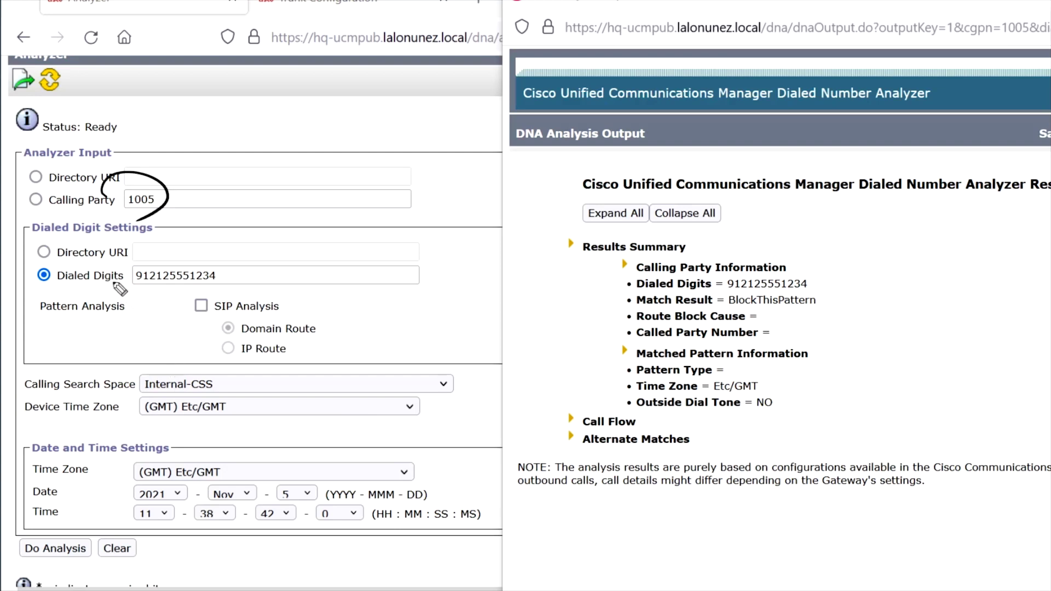
{"action": "left_click_drag", "start_coordinate": [135, 263], "coordinate": [172, 300]}
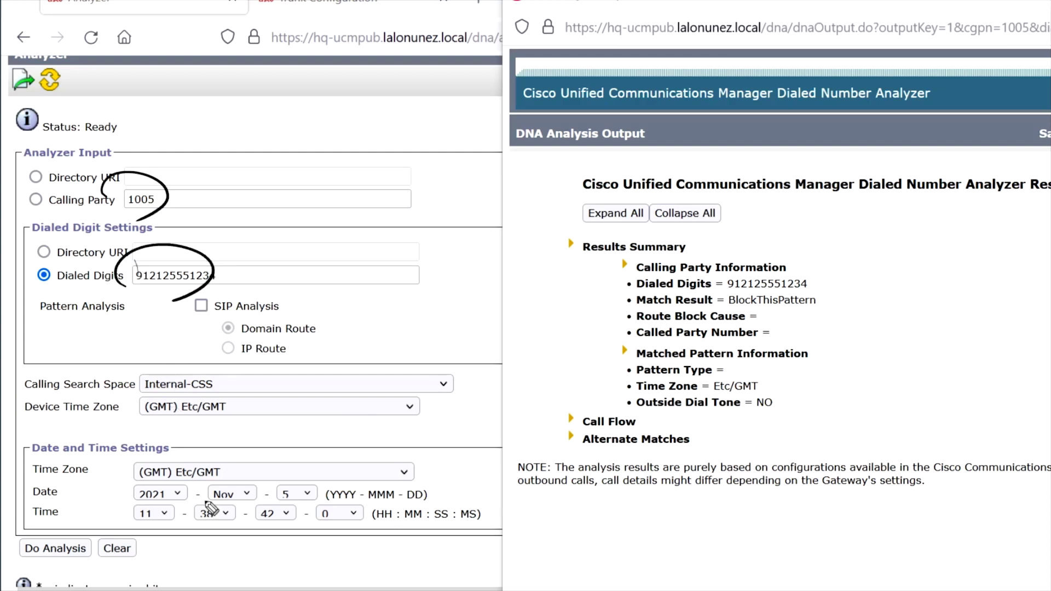
{"action": "left_click_drag", "start_coordinate": [86, 331], "coordinate": [94, 361]}
{"action": "key", "text": "e"}
{"action": "mouse_move", "coordinate": [214, 121]}
{"action": "left_mouse_down"}
{"action": "mouse_move", "coordinate": [220, 144]}
{"action": "mouse_move", "coordinate": [266, 143]}
{"action": "left_mouse_up"}
{"action": "left_click_drag", "start_coordinate": [167, 116], "coordinate": [196, 165]}
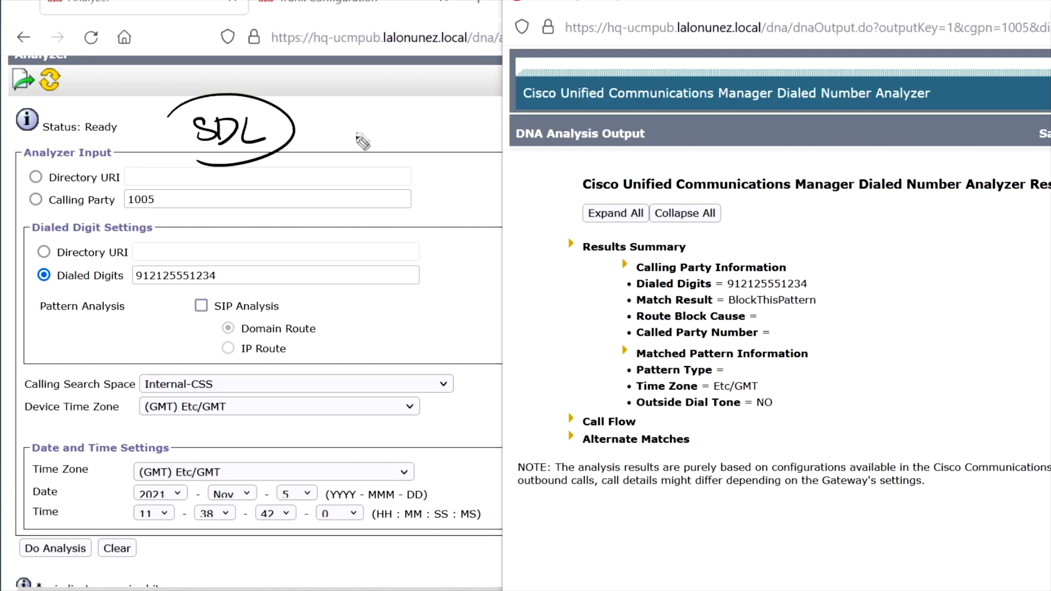
{"action": "mouse_move", "coordinate": [370, 126]}
{"action": "left_mouse_down"}
{"action": "mouse_move", "coordinate": [363, 148]}
{"action": "mouse_move", "coordinate": [406, 145]}
{"action": "mouse_move", "coordinate": [378, 156]}
{"action": "left_mouse_up"}
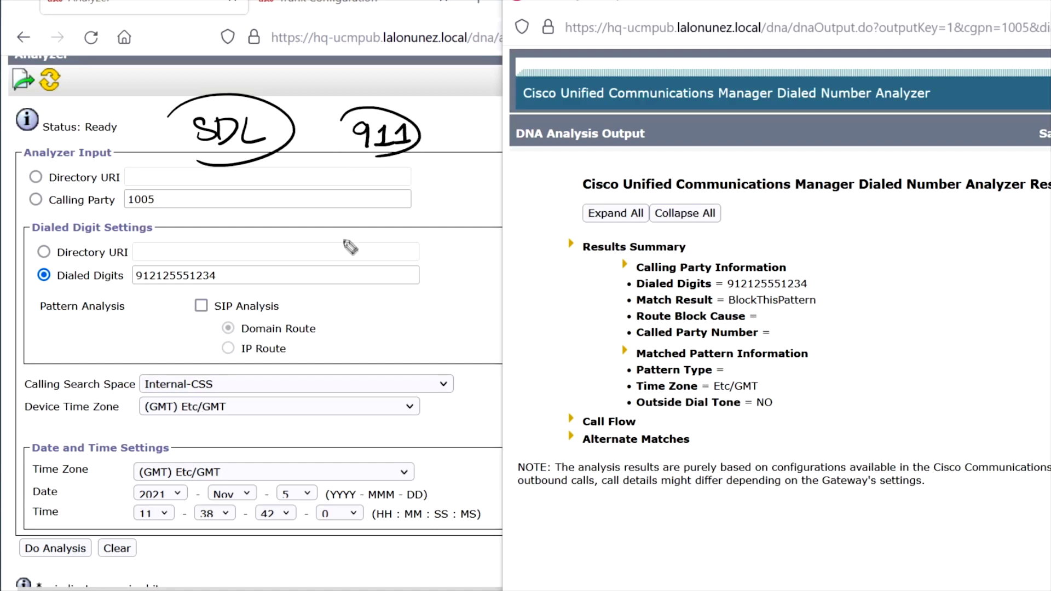
{"action": "mouse_move", "coordinate": [433, 193]}
{"action": "left_mouse_down"}
{"action": "mouse_move", "coordinate": [442, 184]}
{"action": "mouse_move", "coordinate": [427, 230]}
{"action": "mouse_move", "coordinate": [451, 233]}
{"action": "left_mouse_up"}
{"action": "left_click_drag", "start_coordinate": [414, 208], "coordinate": [465, 207]}
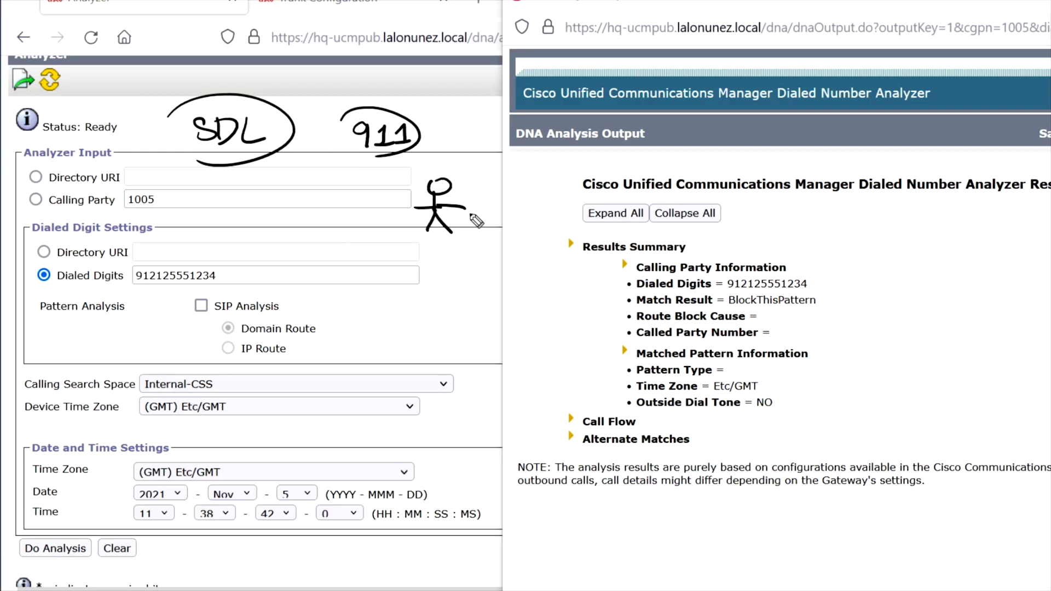
{"action": "mouse_move", "coordinate": [422, 317]}
{"action": "left_mouse_down"}
{"action": "mouse_move", "coordinate": [390, 335]}
{"action": "mouse_move", "coordinate": [339, 335]}
{"action": "left_mouse_up"}
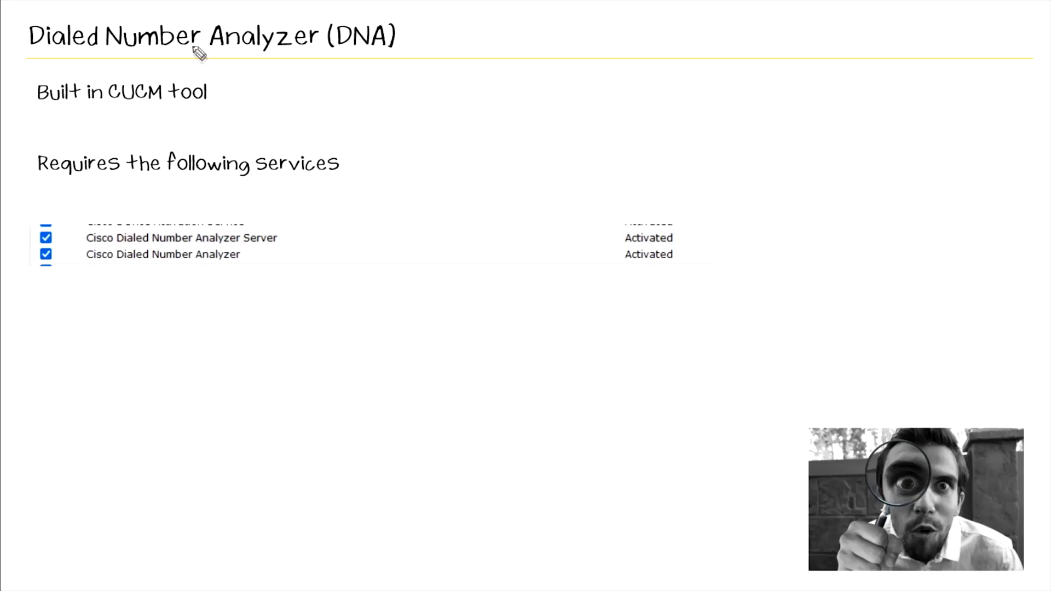
{"action": "left_click_drag", "start_coordinate": [286, 59], "coordinate": [138, 63]}
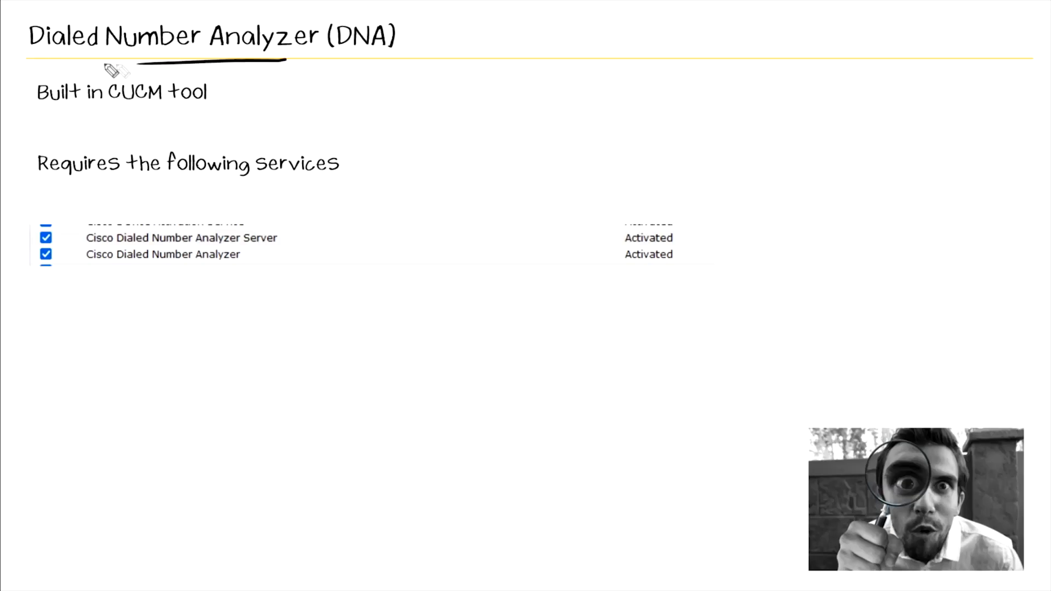